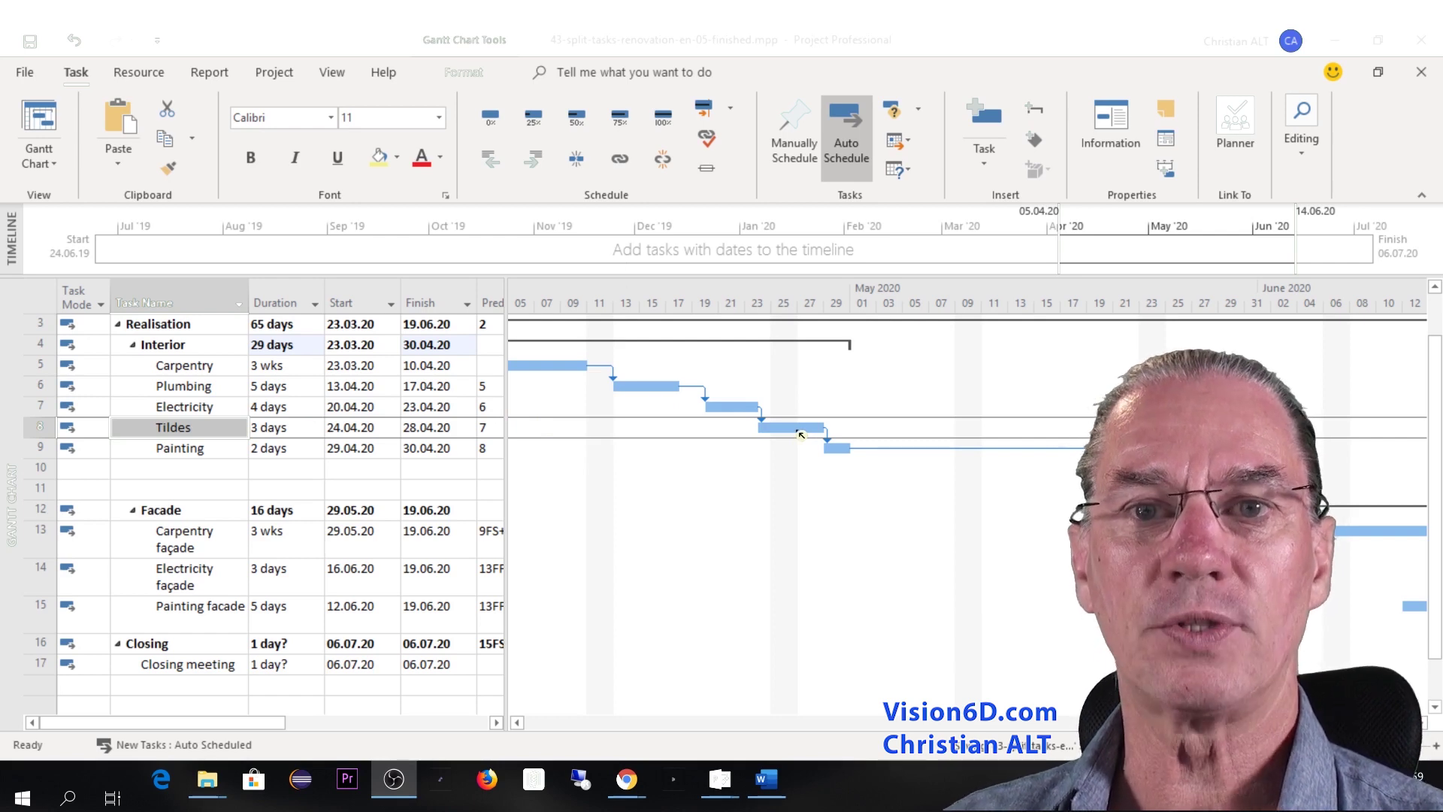
Split the Tildes bar at 28.04 so the task now finishes 29.04.20
{"action": "scroll", "coordinate": [801, 434], "scroll_direction": "up", "scroll_amount": 1}
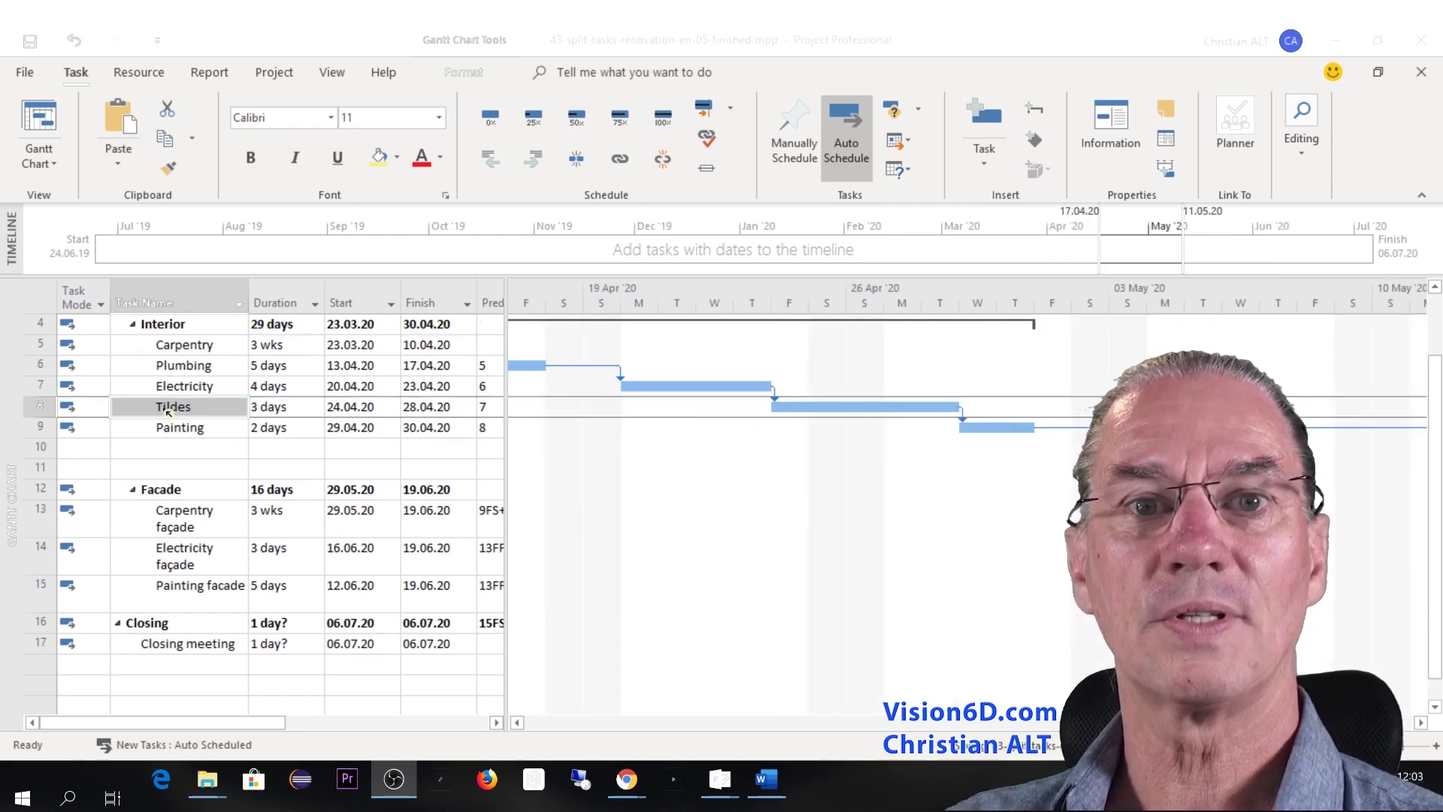
{"action": "left_click", "coordinate": [577, 160]}
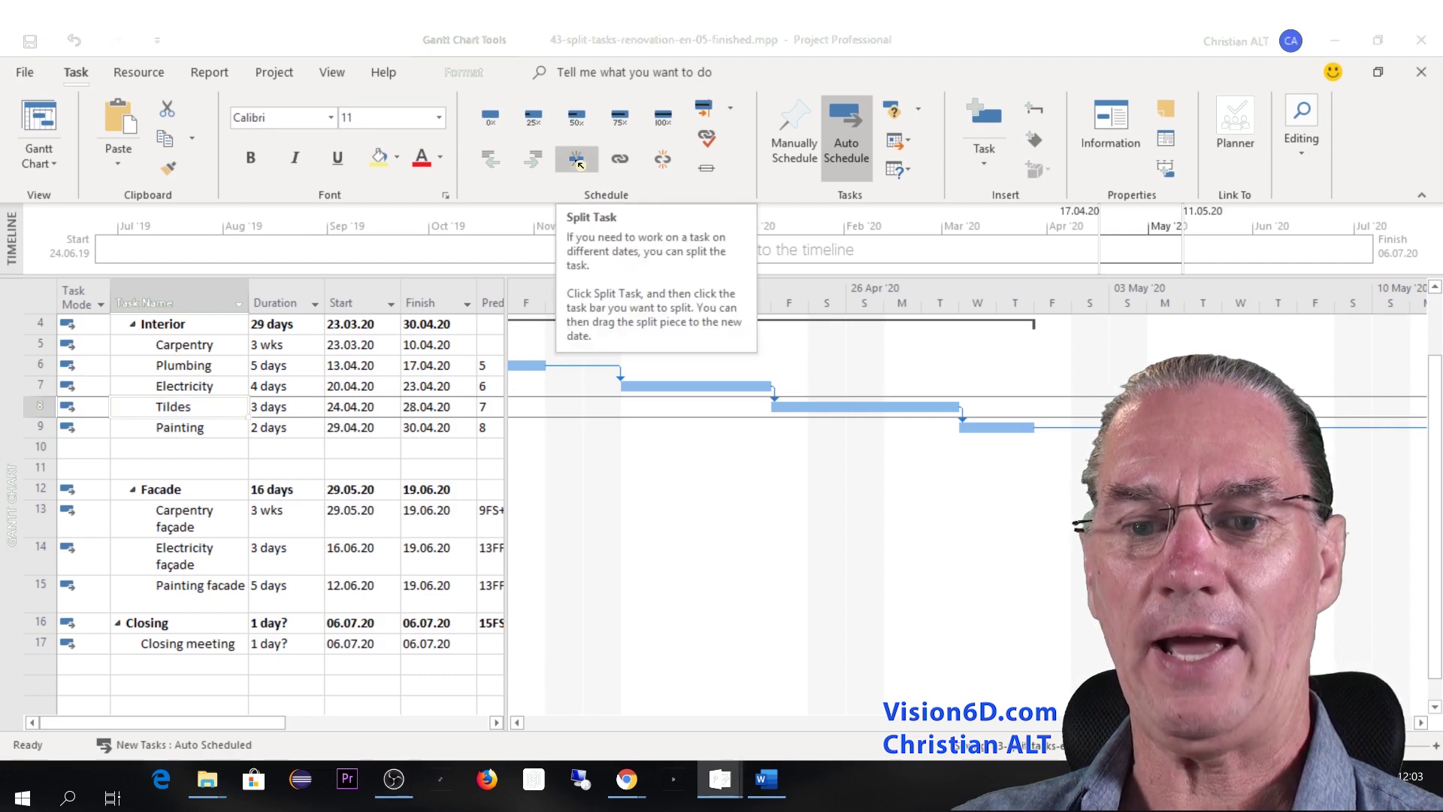
{"action": "left_click", "coordinate": [577, 160]}
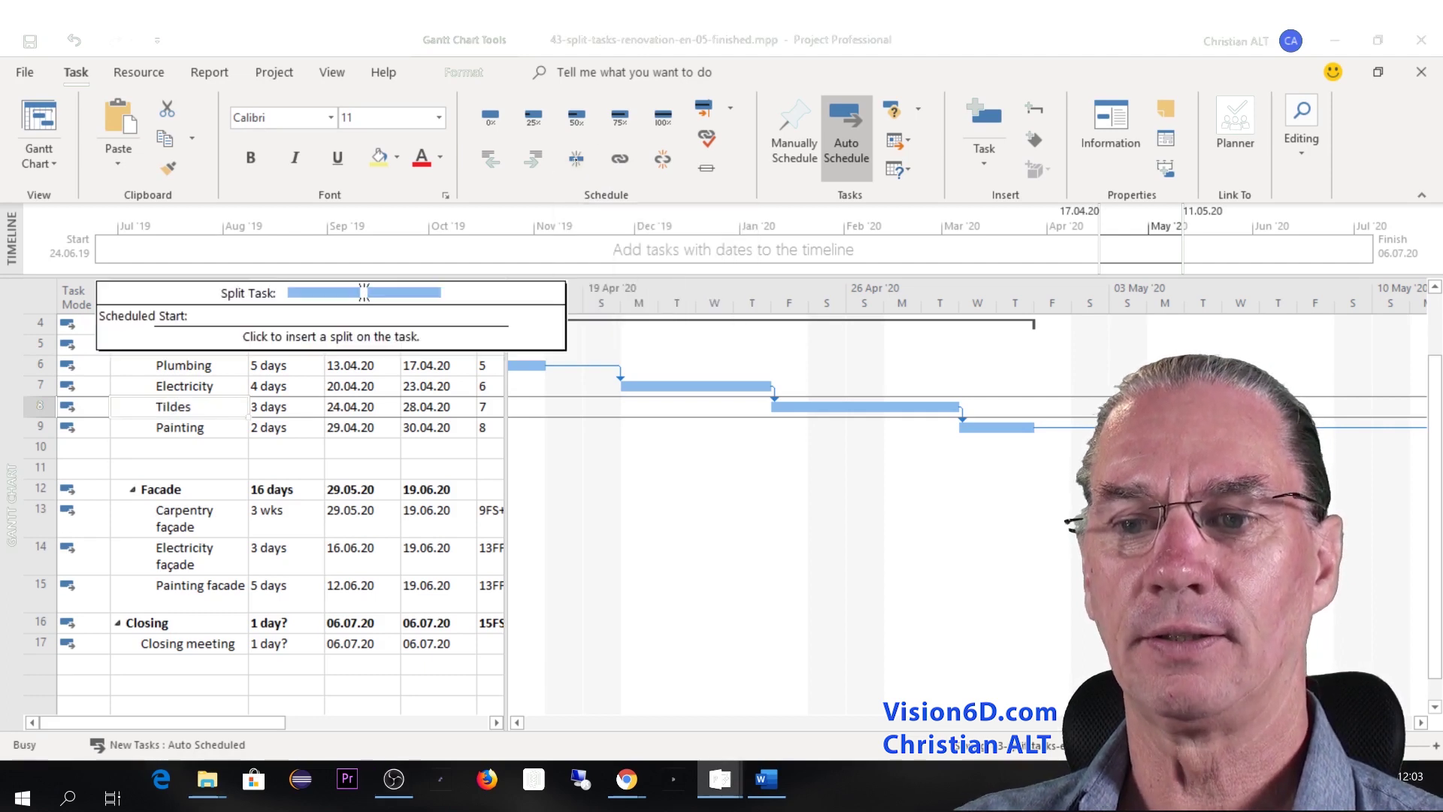
{"action": "left_click", "coordinate": [927, 407]}
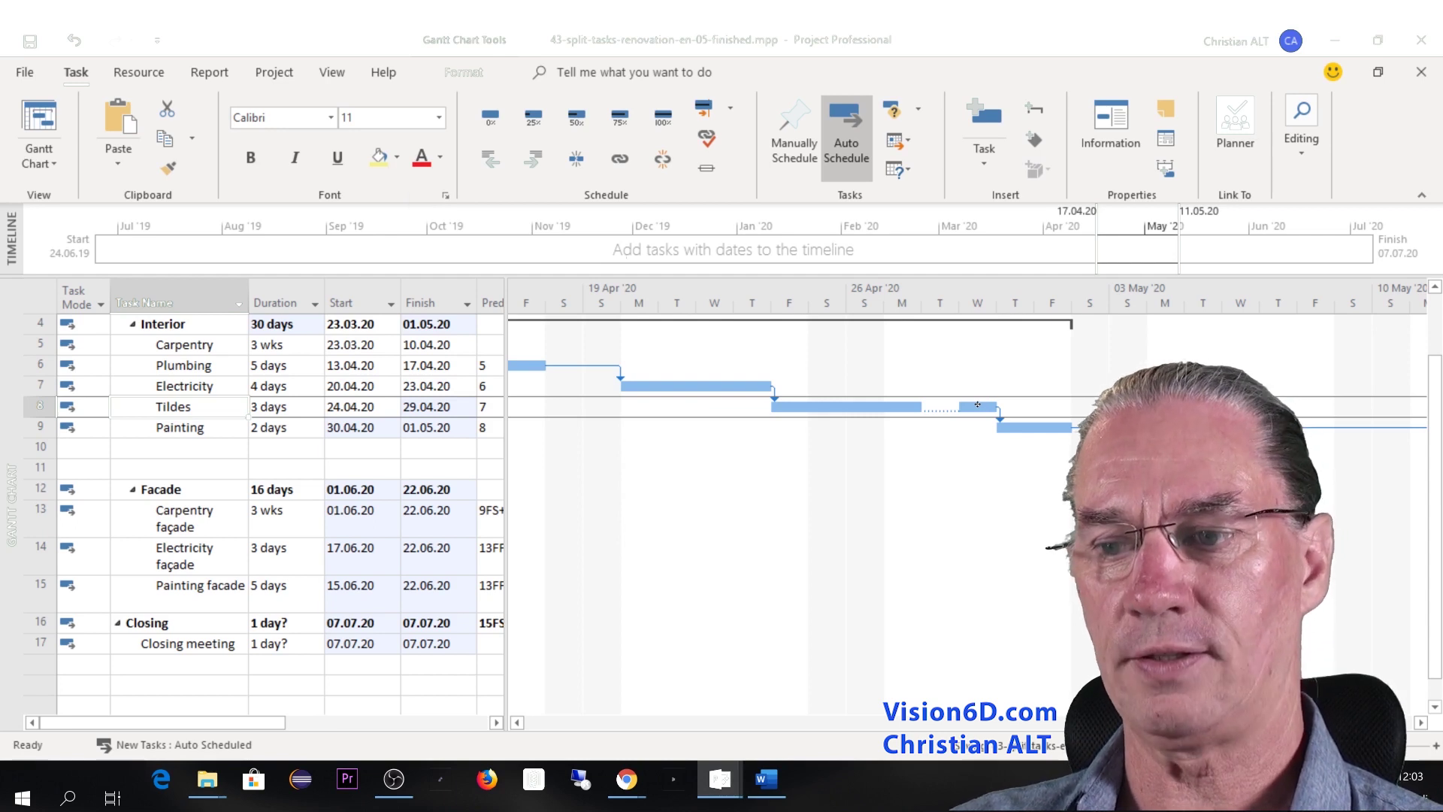
Drag the second Tildes piece a day later to 30.04, then back to 28.04
{"action": "left_click_drag", "start_coordinate": [976, 406], "coordinate": [1016, 406]}
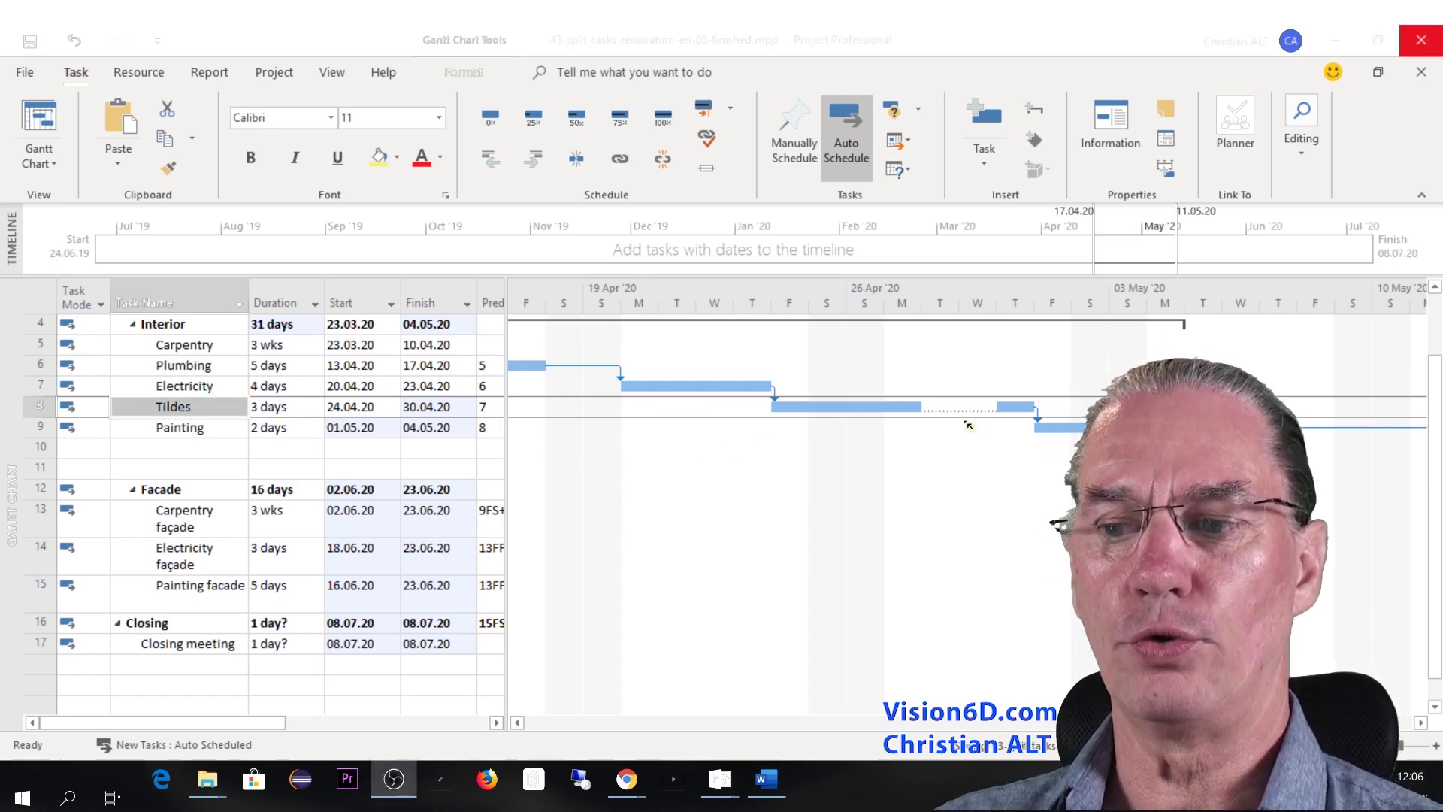
{"action": "left_click", "coordinate": [1016, 410]}
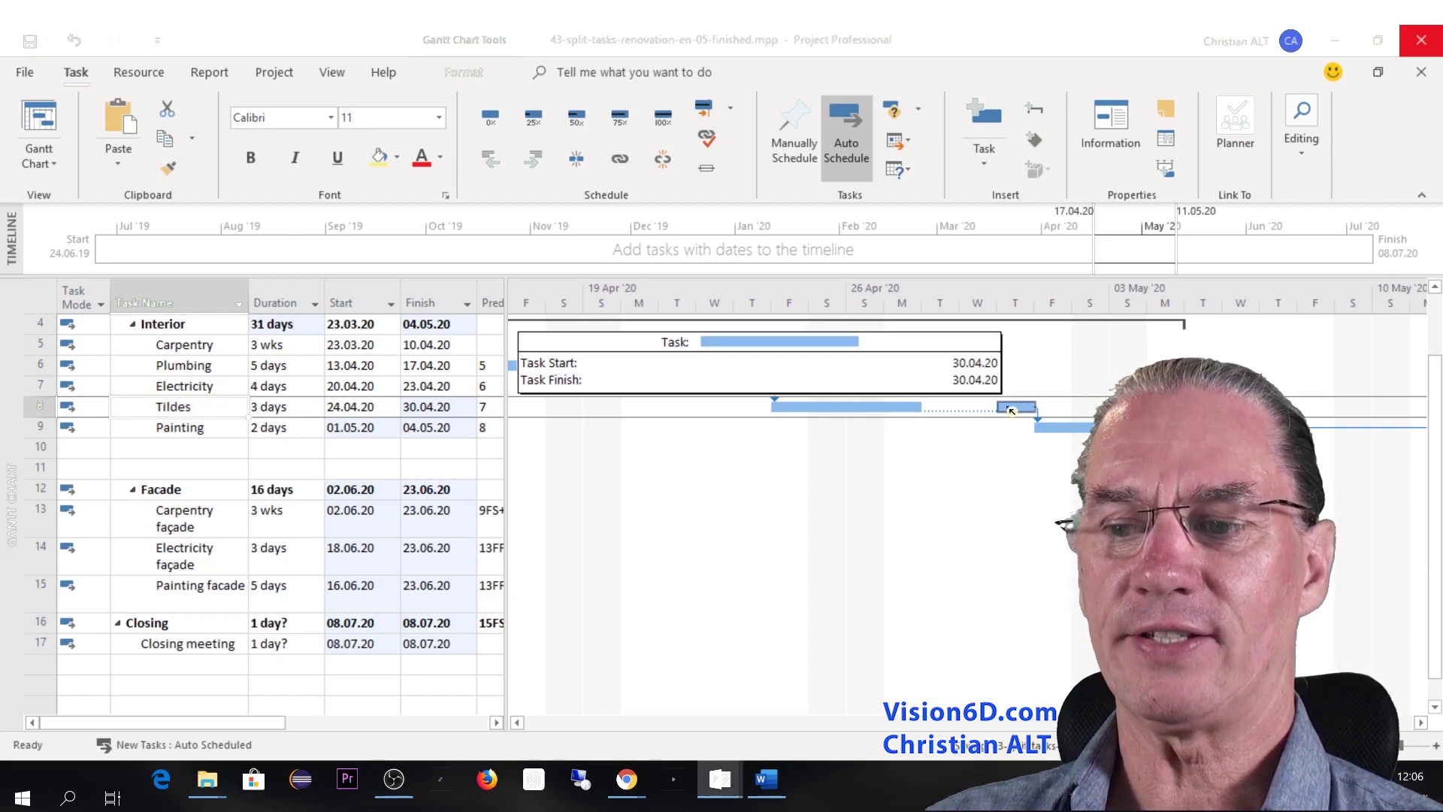
{"action": "left_click_drag", "start_coordinate": [1011, 410], "coordinate": [934, 407]}
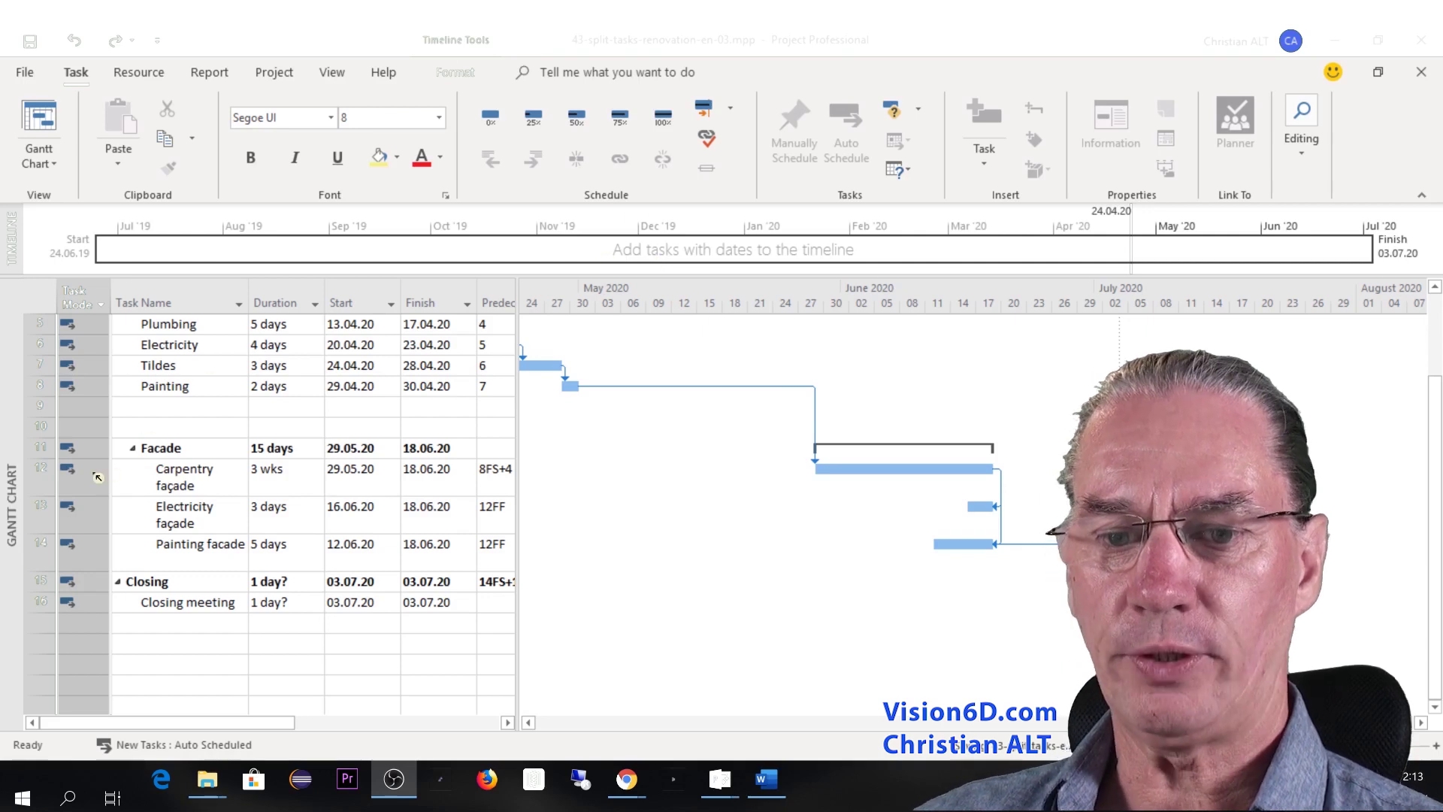
Insert a split into the row 12 Carpentry façade bar at 18.06, ending it 19.06.20
{"action": "left_click", "coordinate": [35, 471]}
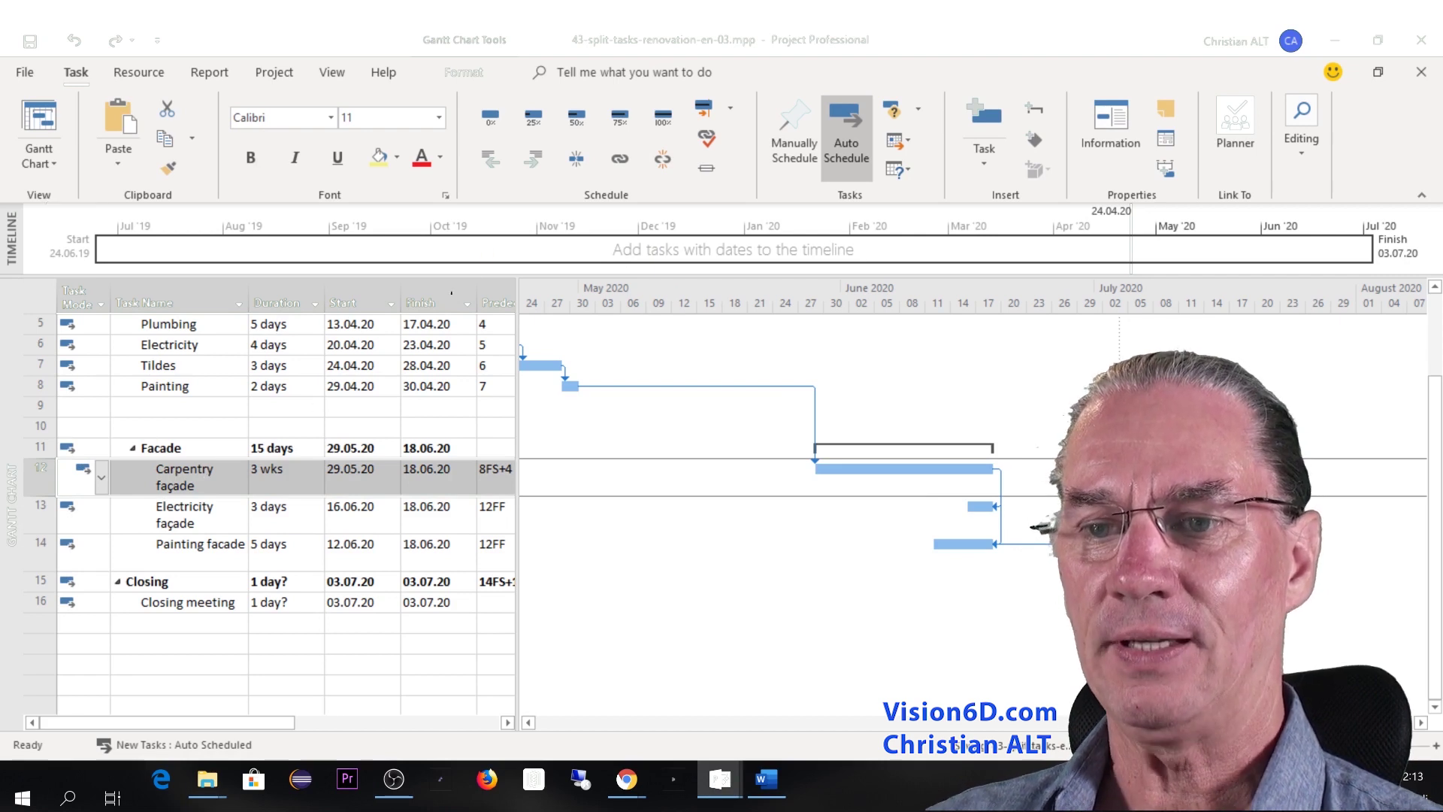
{"action": "left_click", "coordinate": [577, 160]}
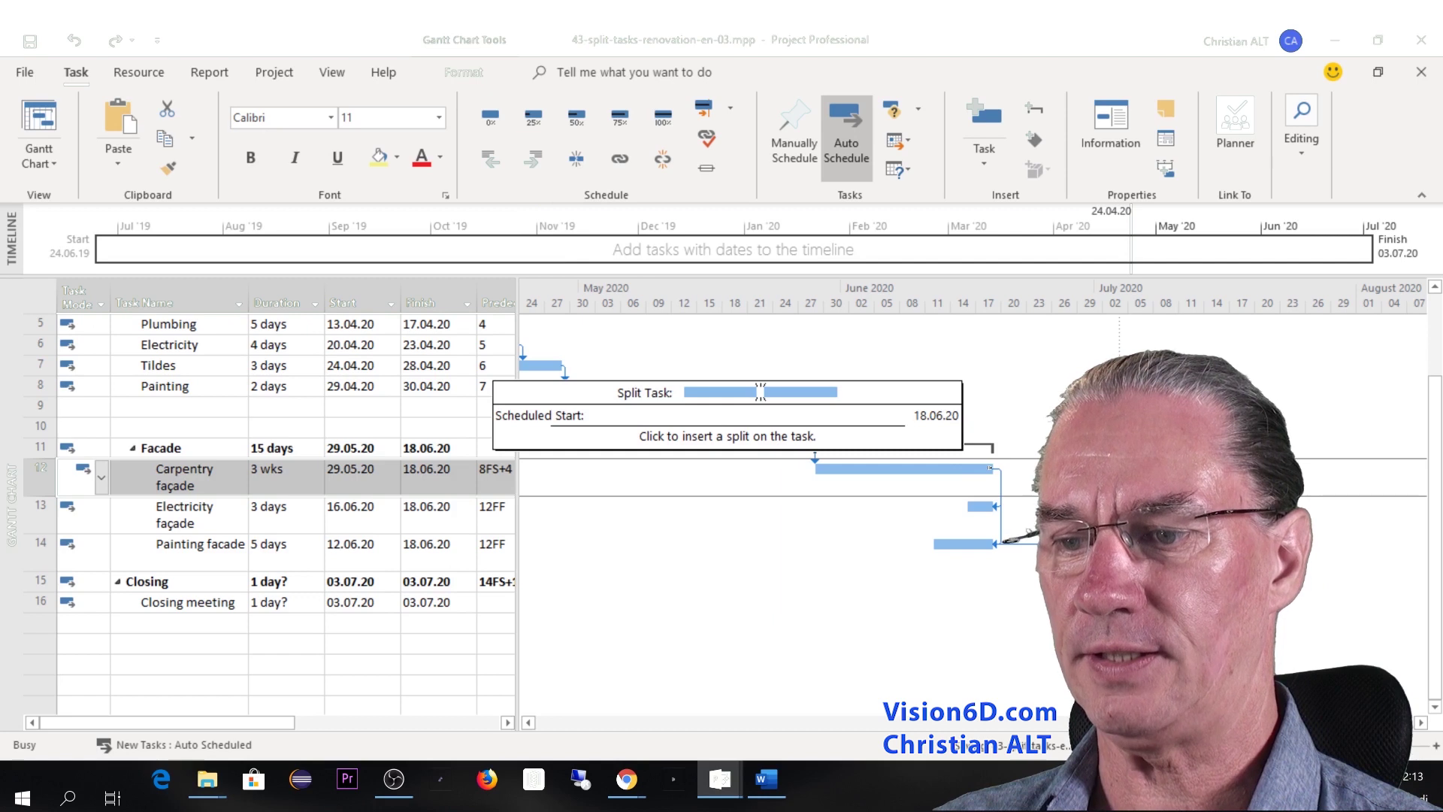
{"action": "left_click", "coordinate": [990, 468]}
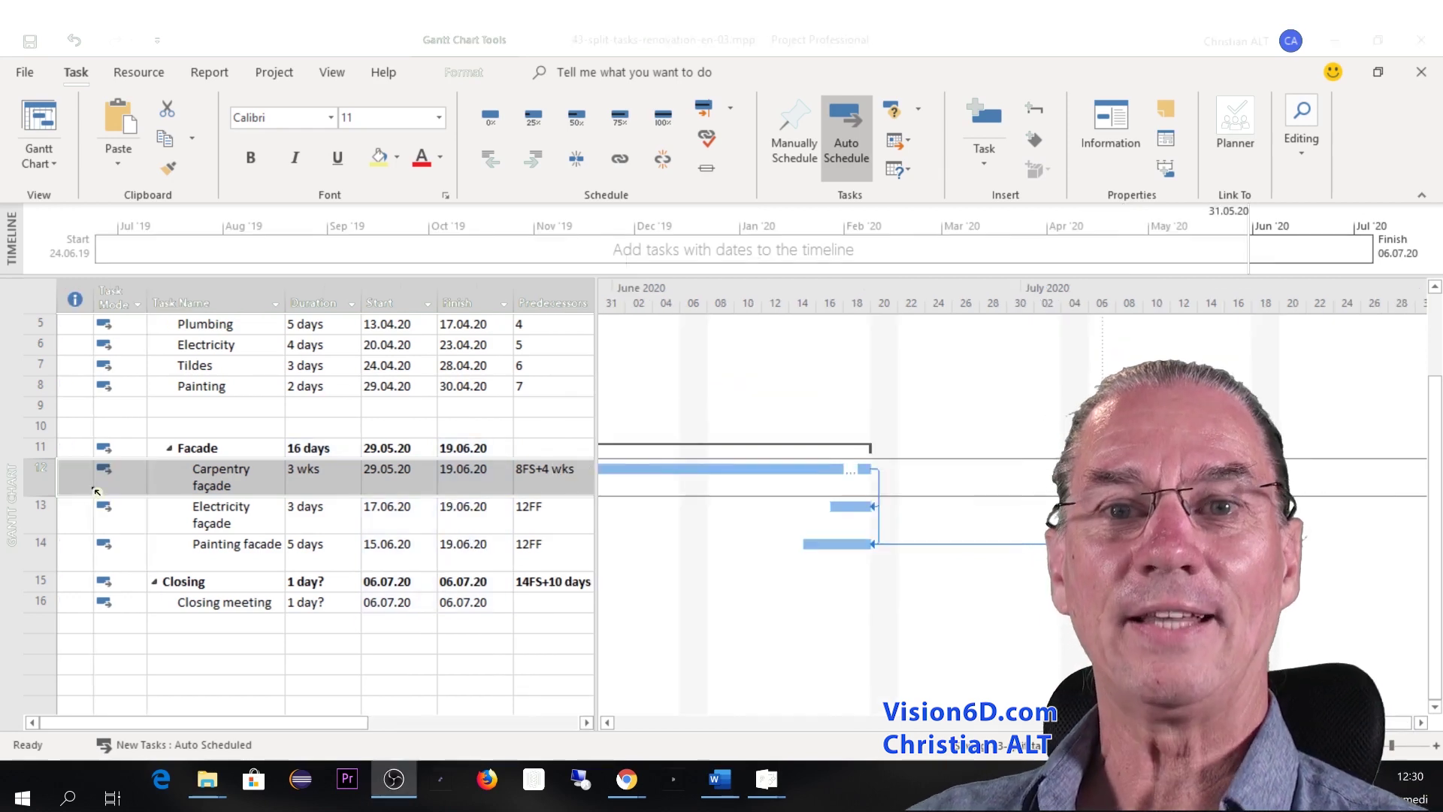
Split the Electricity façade bar near 18.06 using Split Task from its right-click mini toolbar
{"action": "left_click", "coordinate": [34, 520]}
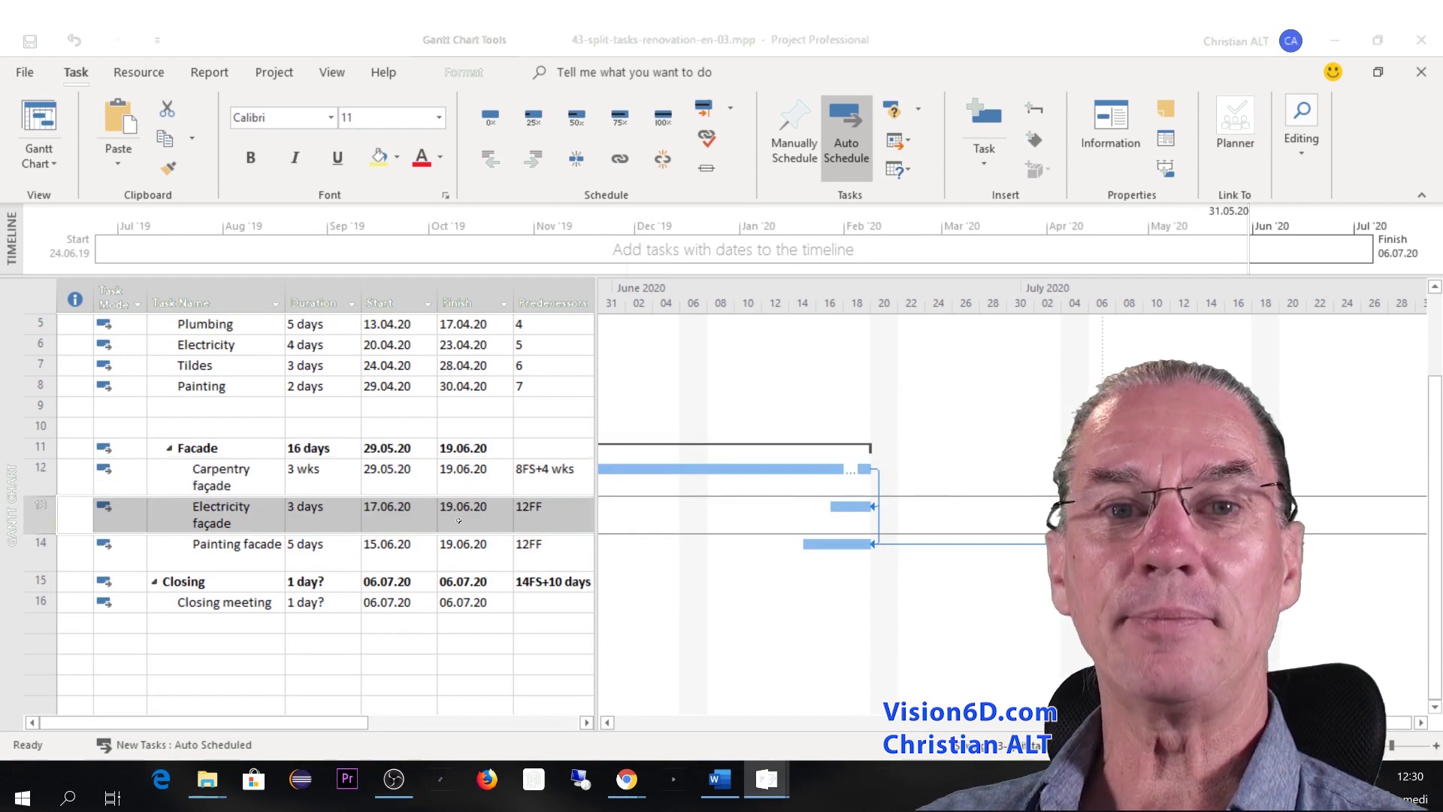
{"action": "right_click", "coordinate": [852, 508]}
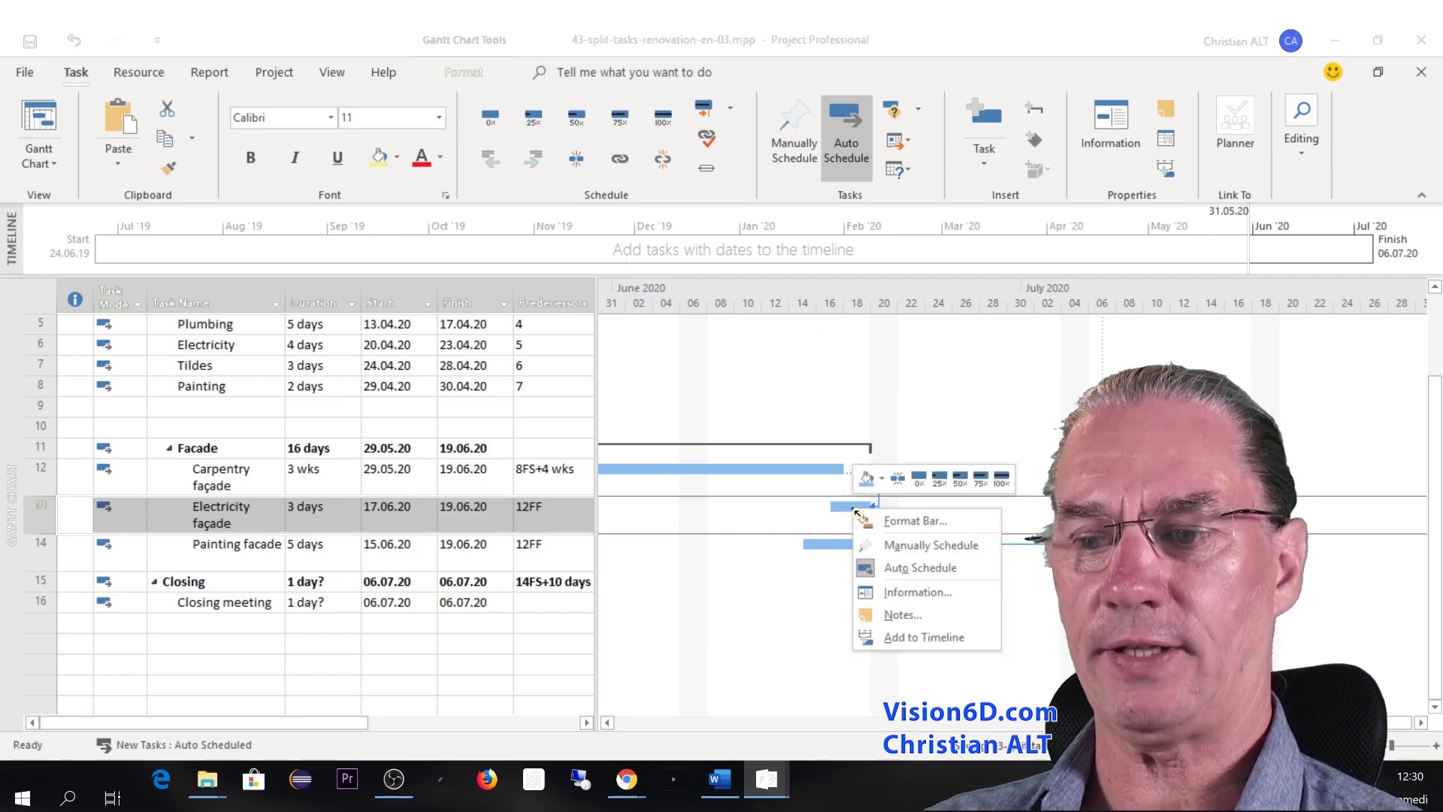
{"action": "left_click", "coordinate": [899, 479]}
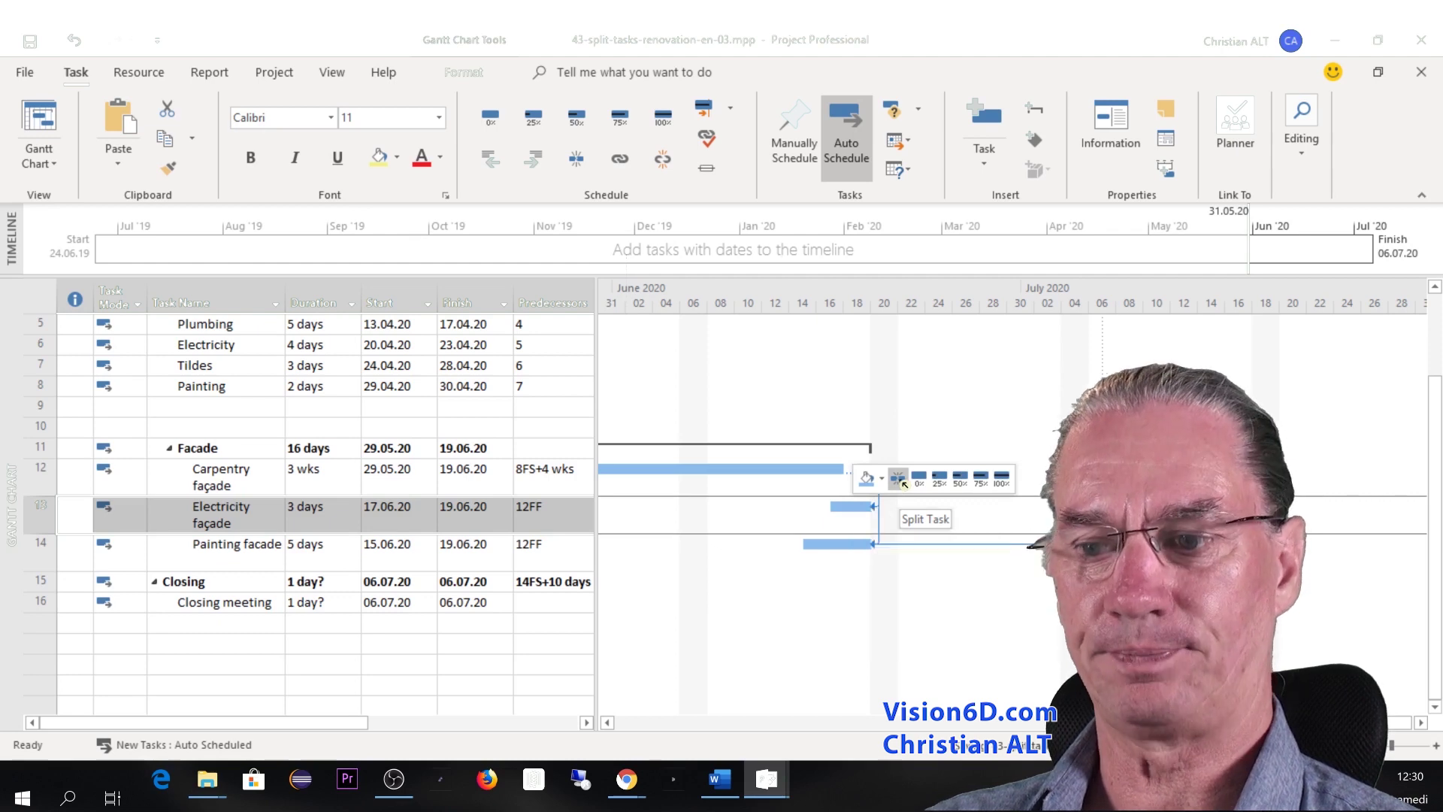
{"action": "left_click", "coordinate": [858, 506]}
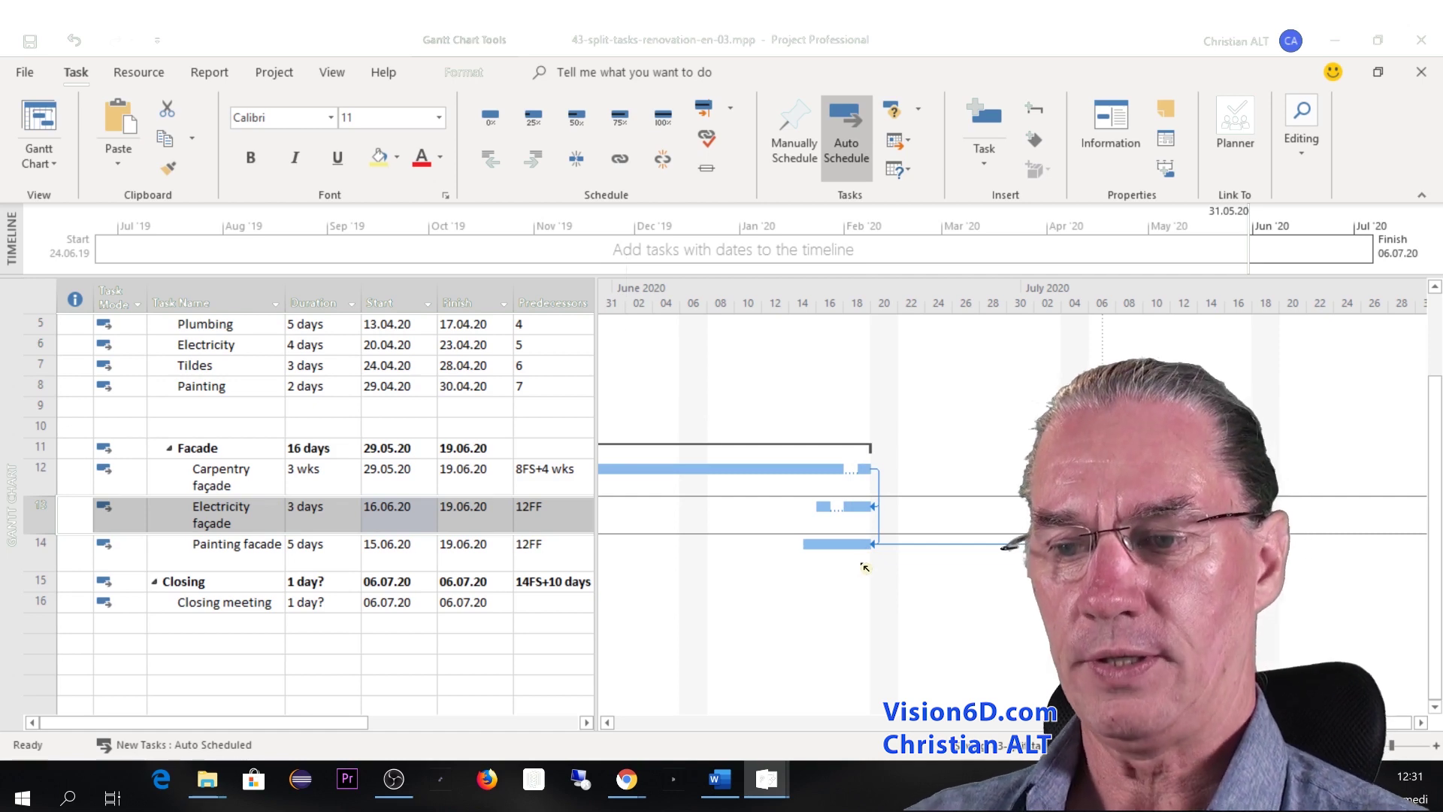
{"action": "mouse_move", "coordinate": [882, 526]}
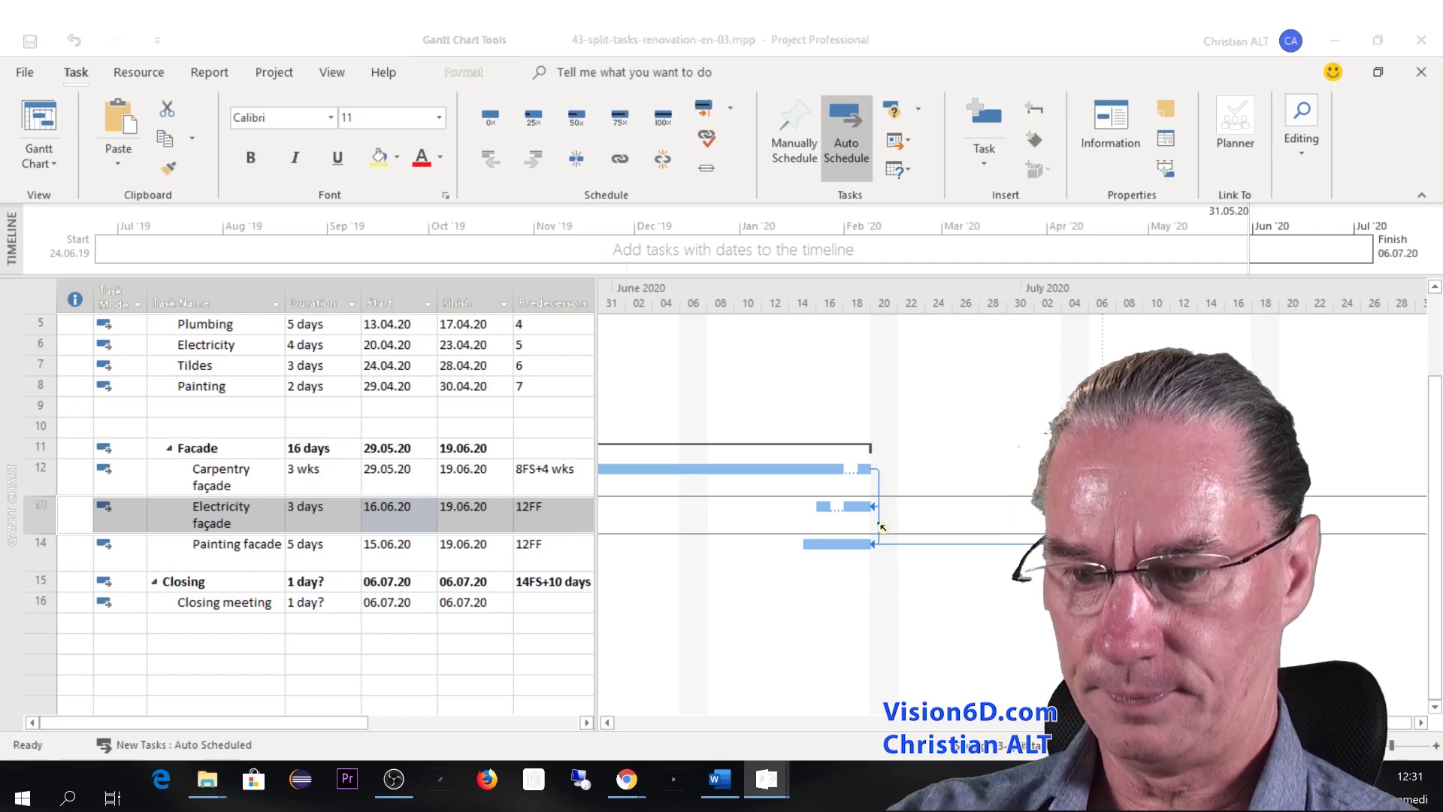
{"action": "key", "text": "ctrl+z"}
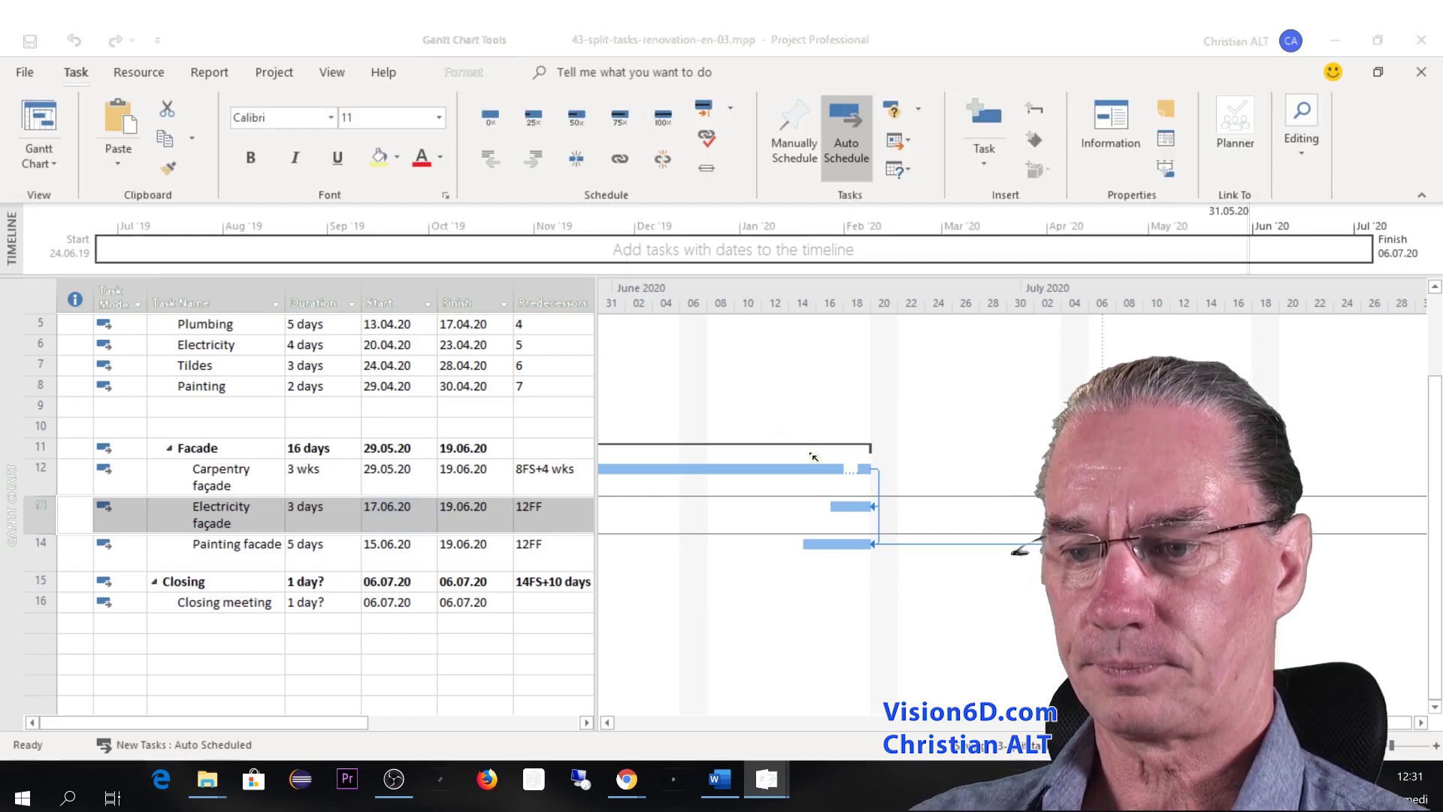
{"action": "right_click", "coordinate": [865, 510]}
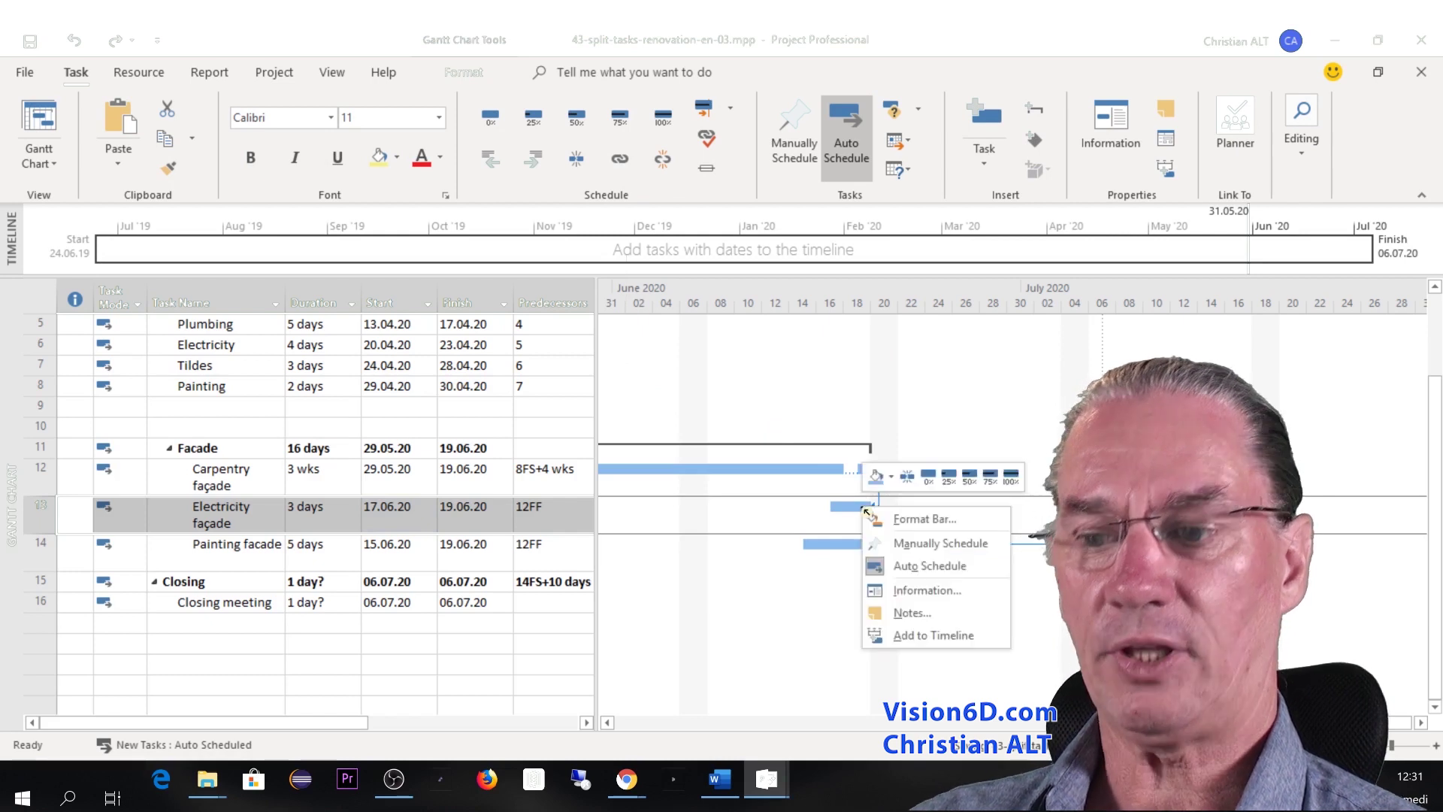
{"action": "left_click", "coordinate": [907, 476]}
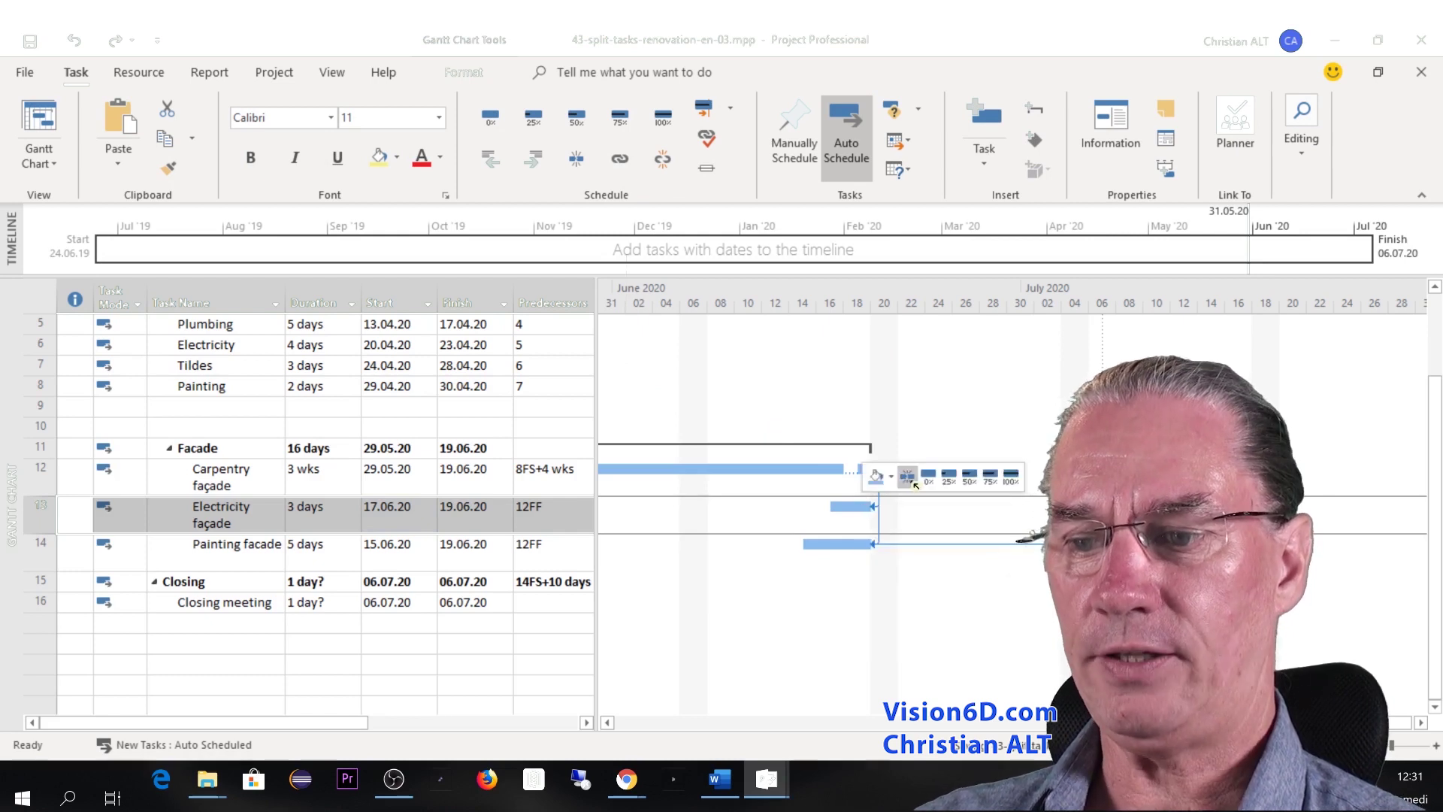
{"action": "left_click", "coordinate": [867, 506]}
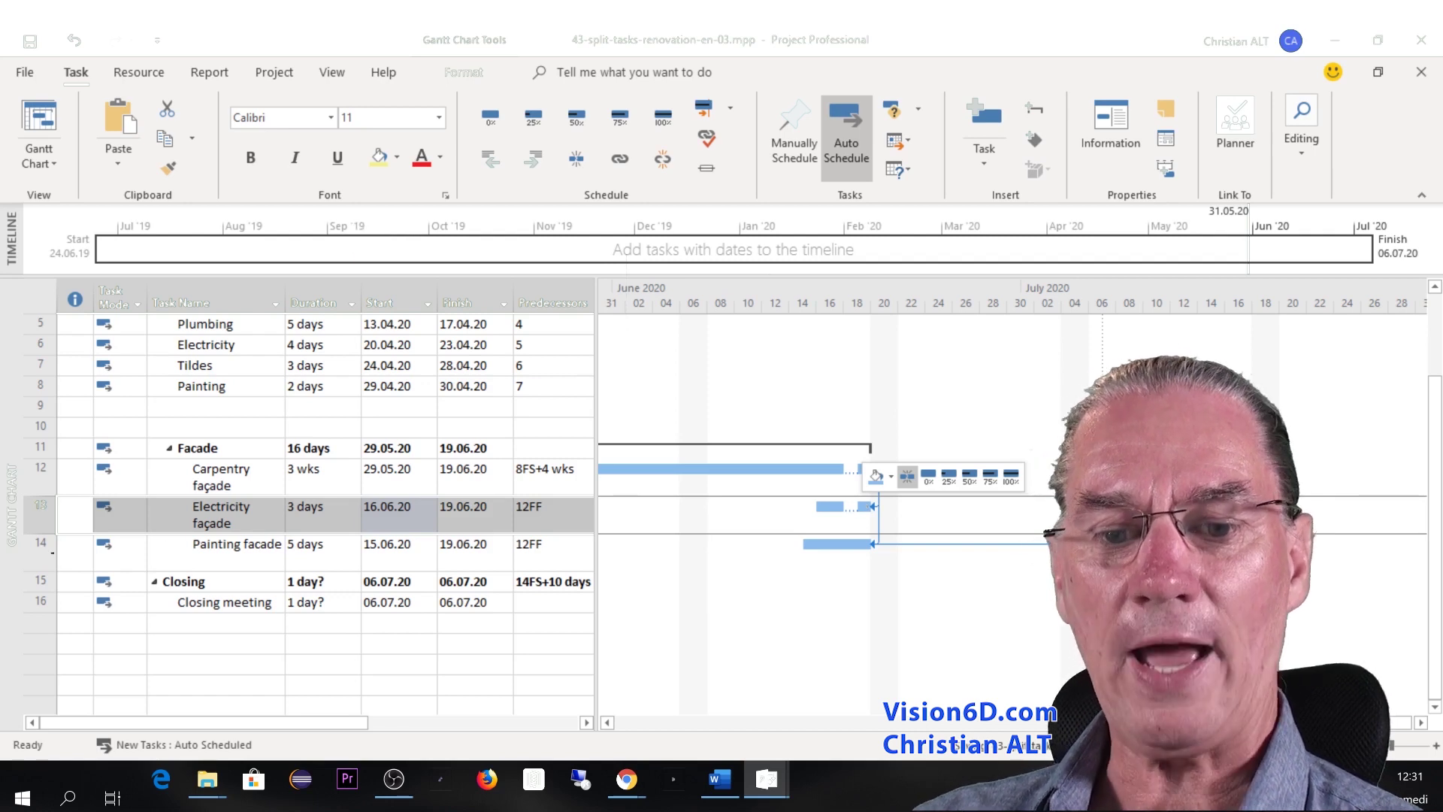
{"action": "left_click", "coordinate": [45, 553]}
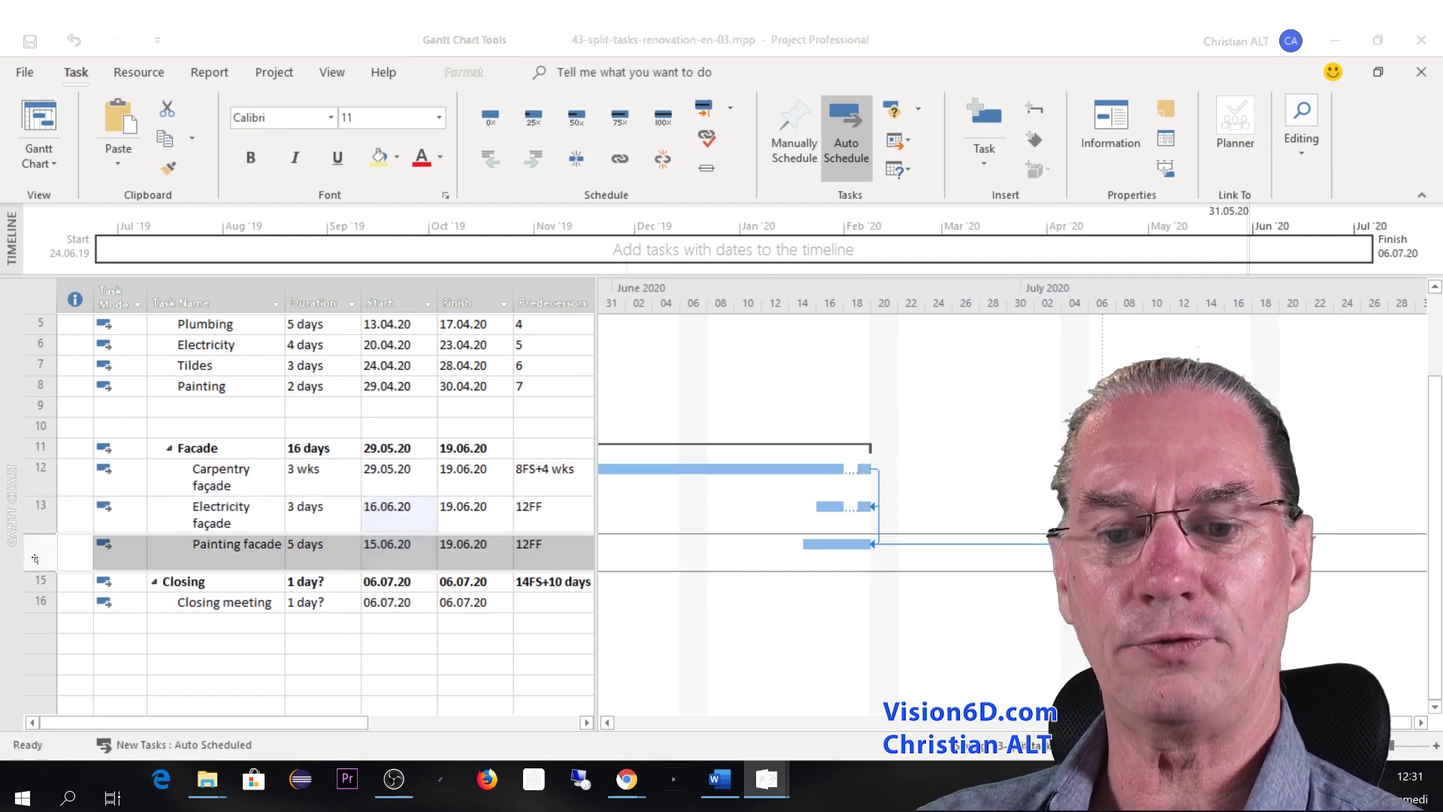
Split the Painting facade bar near 18.06 so it runs 12.06.20–19.06.20
{"action": "right_click", "coordinate": [857, 543]}
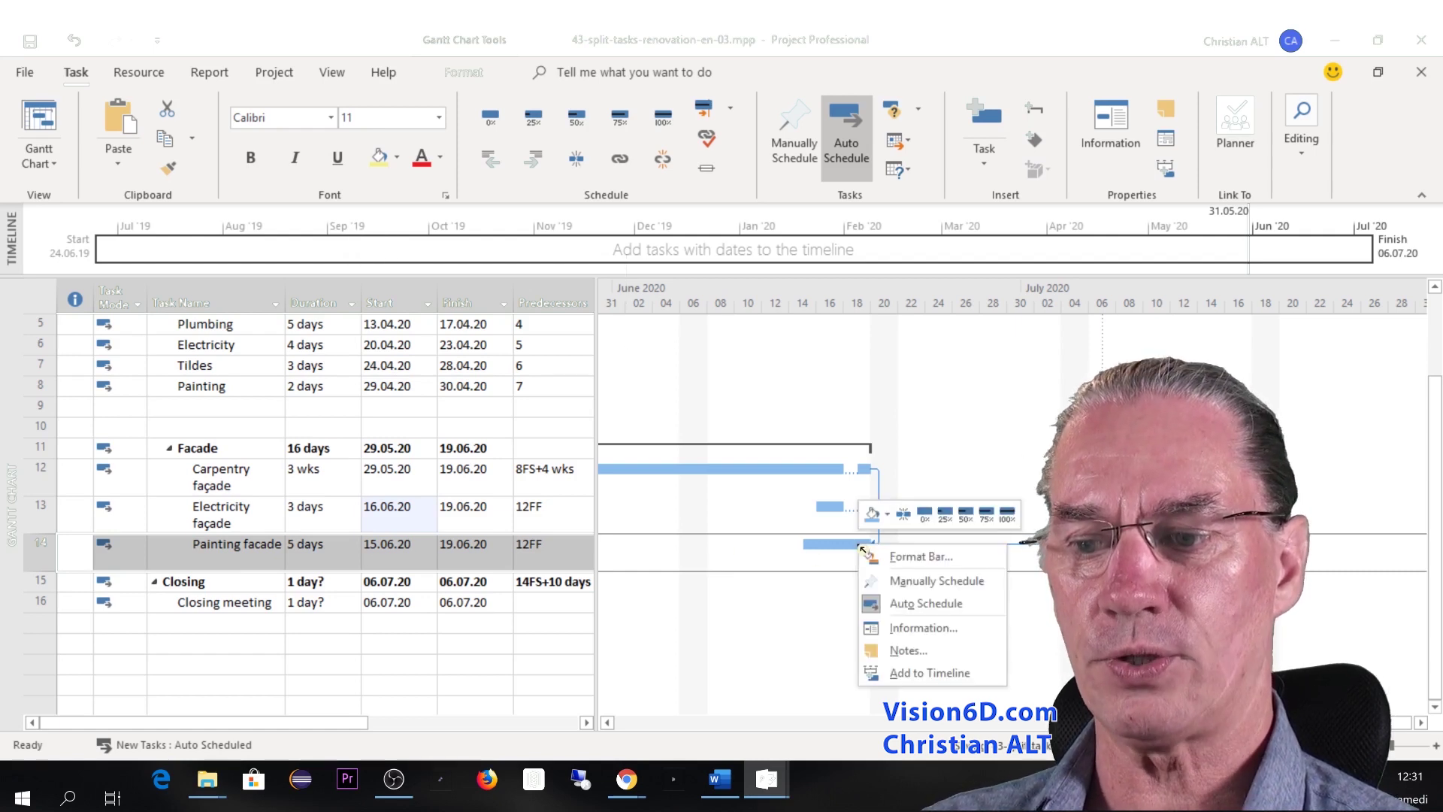
{"action": "left_click", "coordinate": [909, 516]}
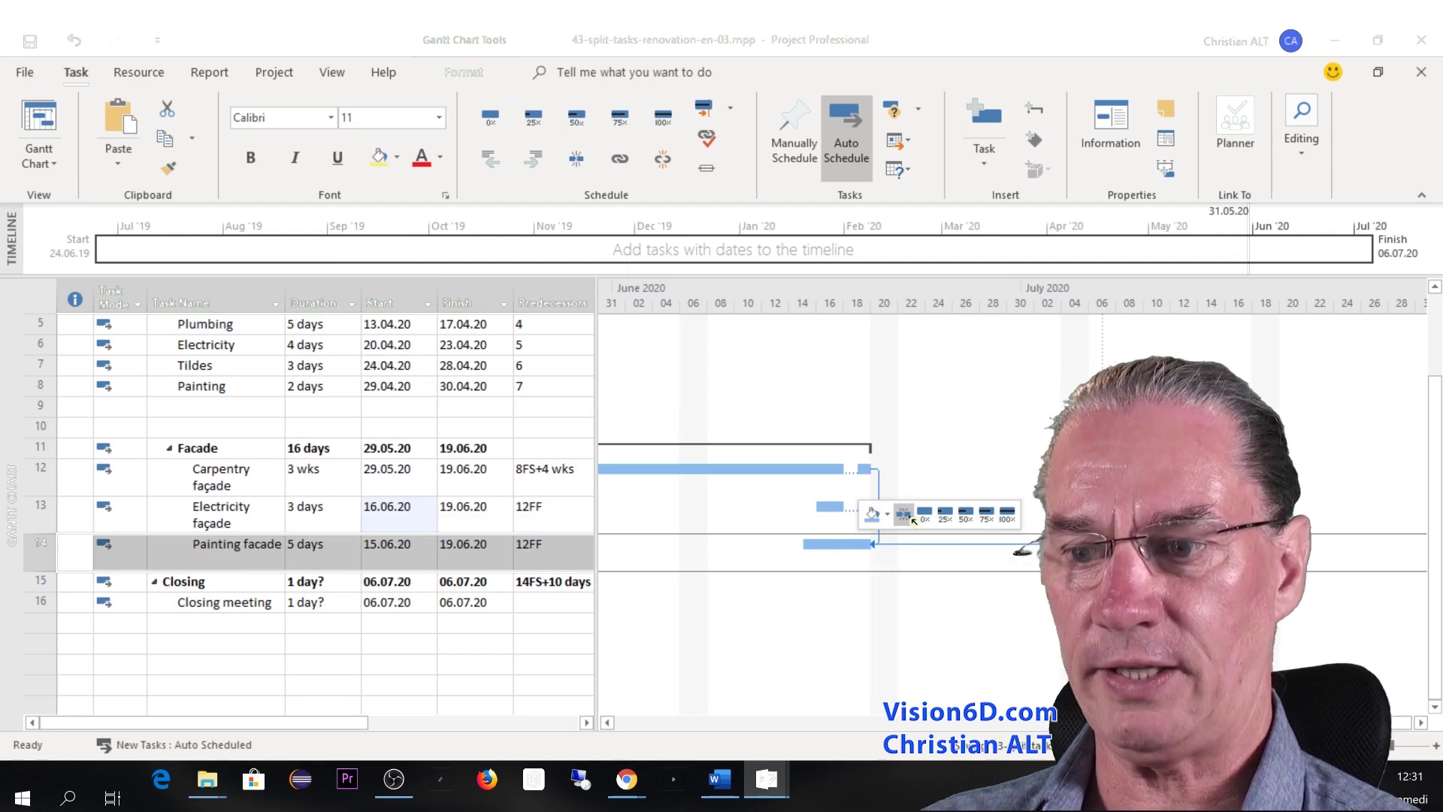
{"action": "left_click", "coordinate": [858, 544]}
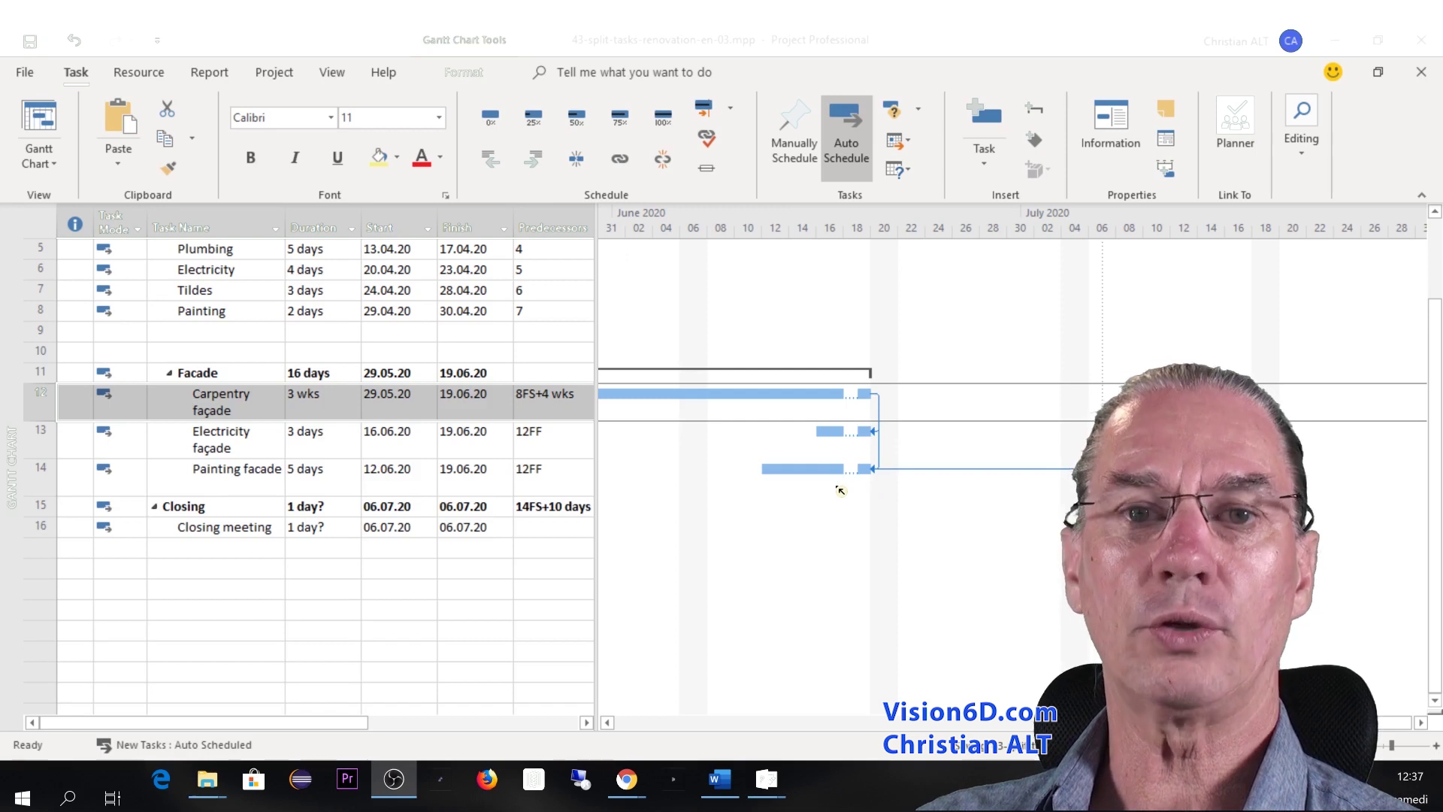
{"action": "right_click", "coordinate": [840, 490]}
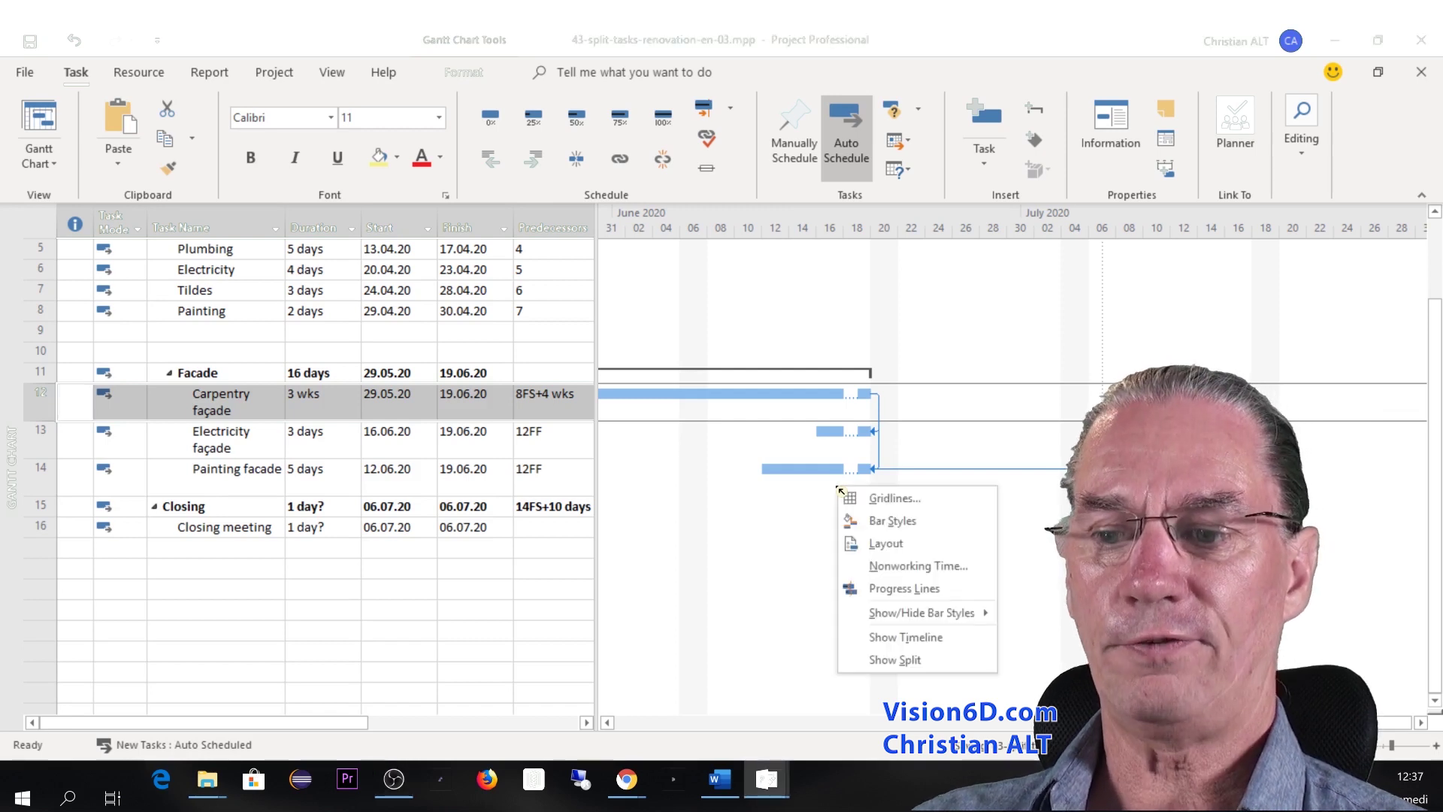
{"action": "left_click", "coordinate": [887, 544]}
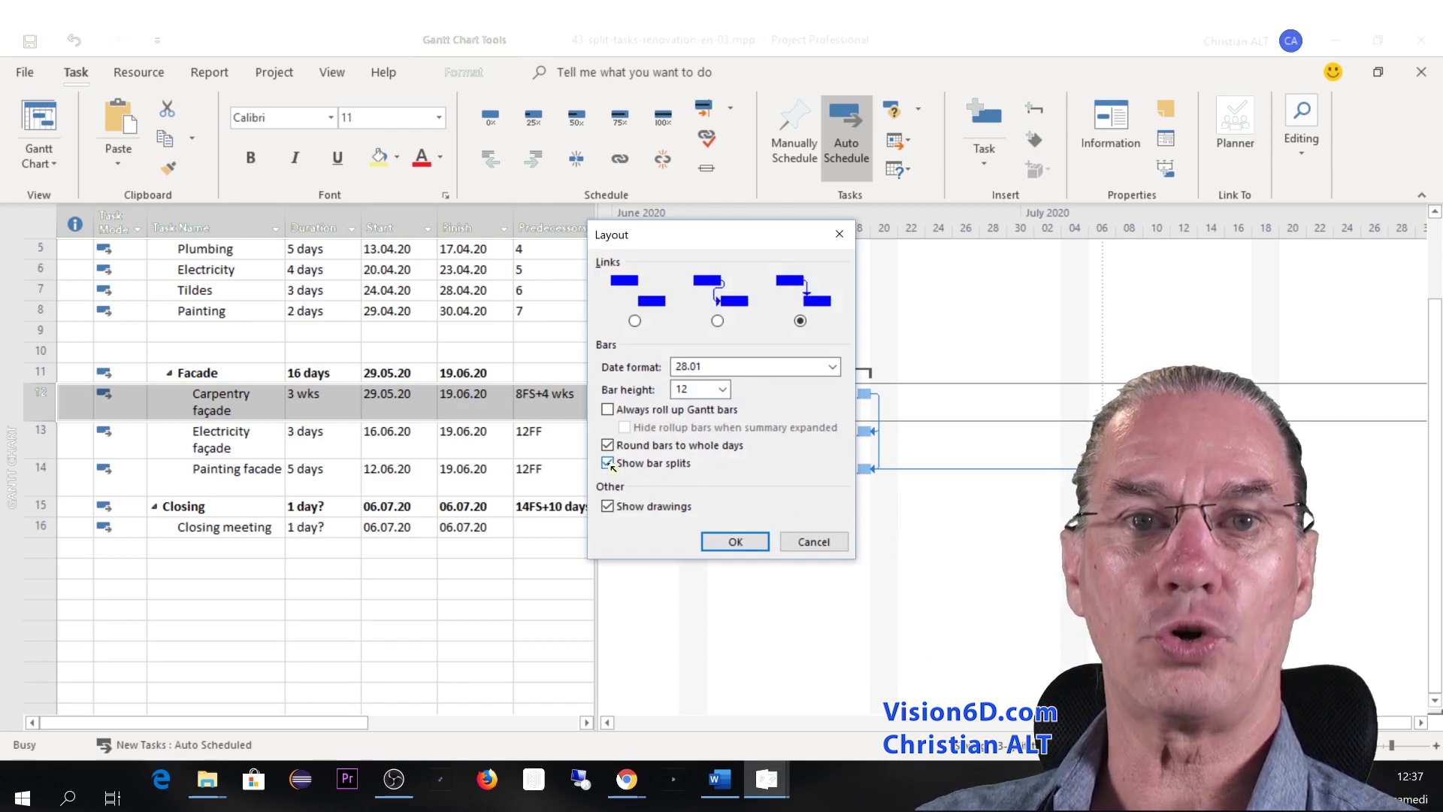
{"action": "left_click", "coordinate": [608, 463]}
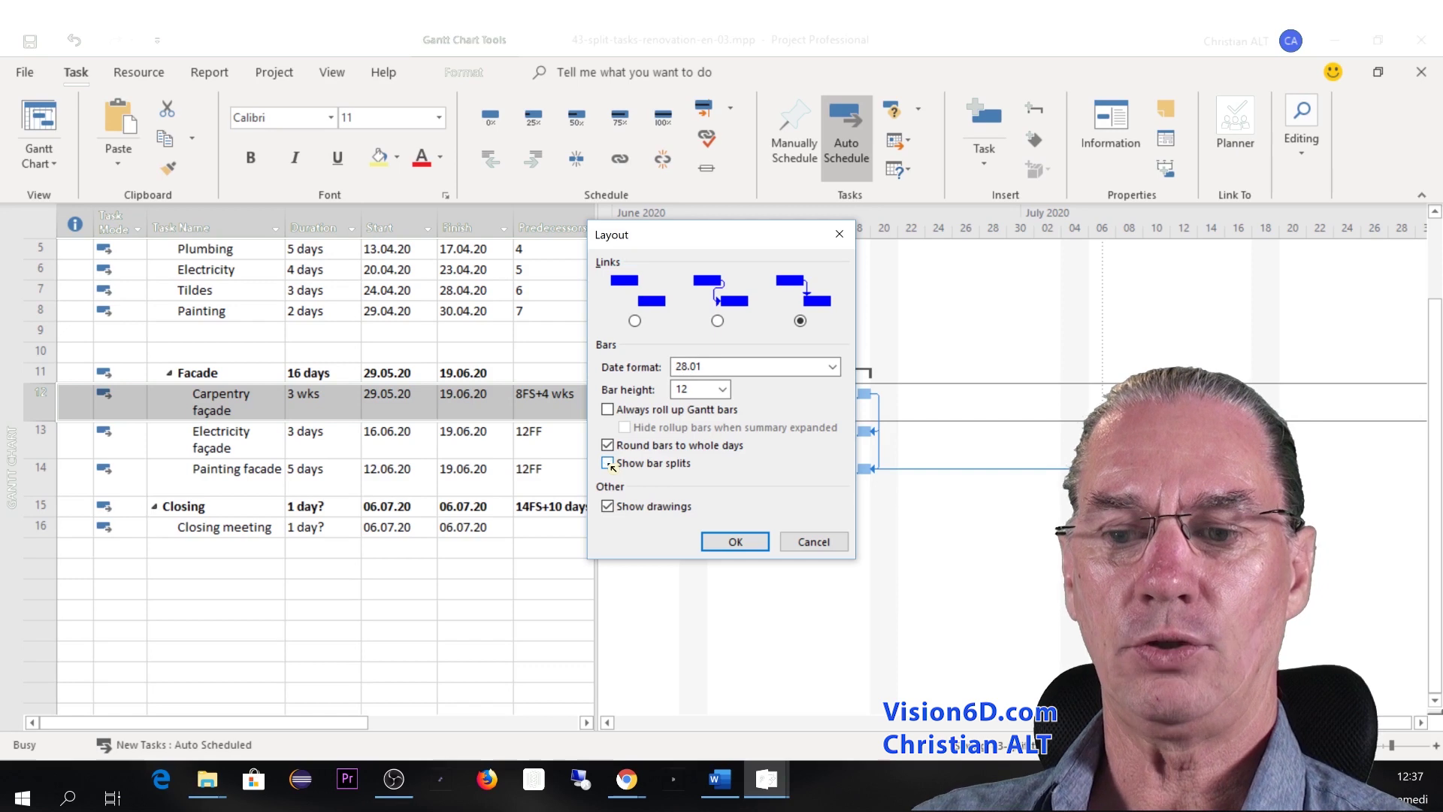
{"action": "left_click", "coordinate": [734, 542]}
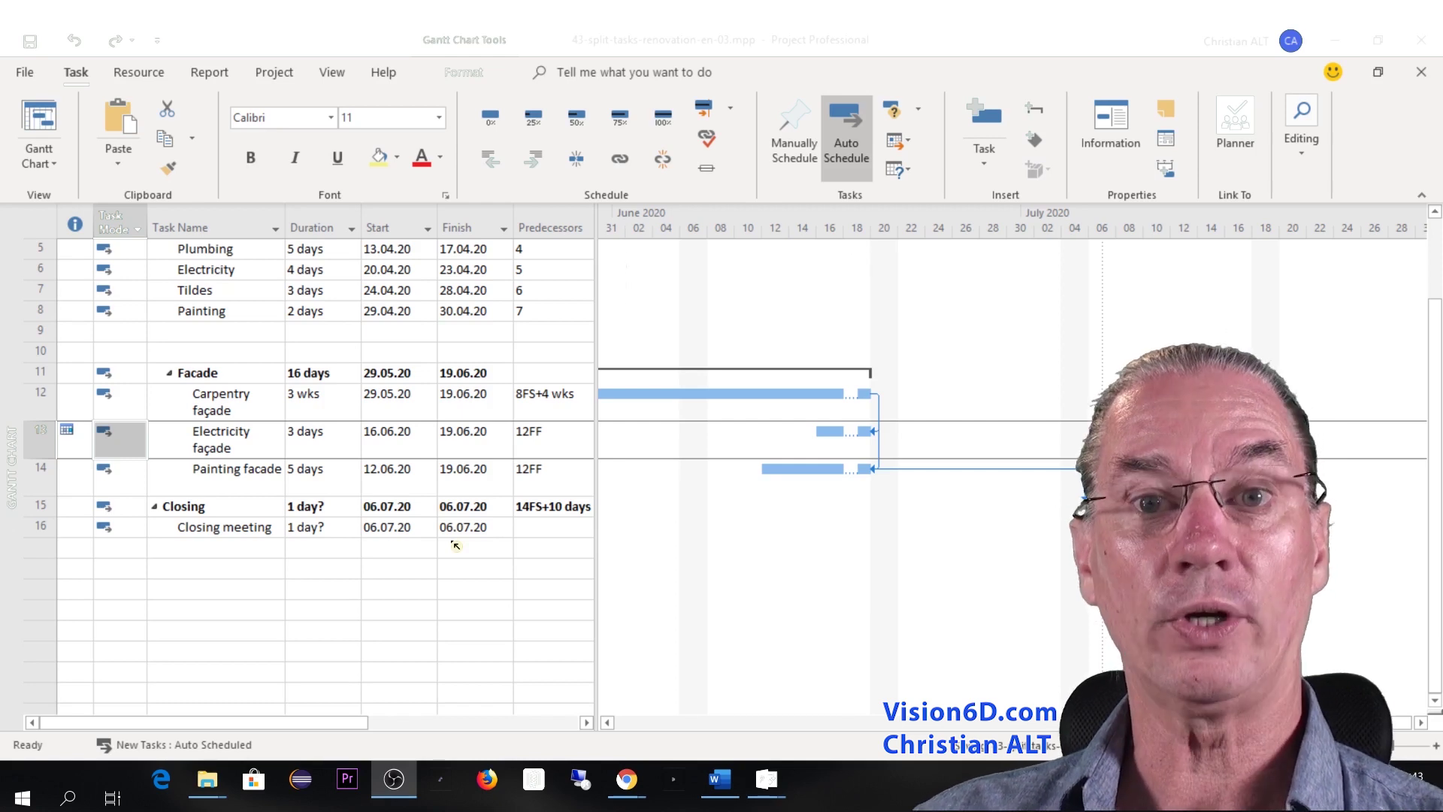
Set Electricity façade's Task Mode to Manually Scheduled
{"action": "left_click", "coordinate": [138, 445]}
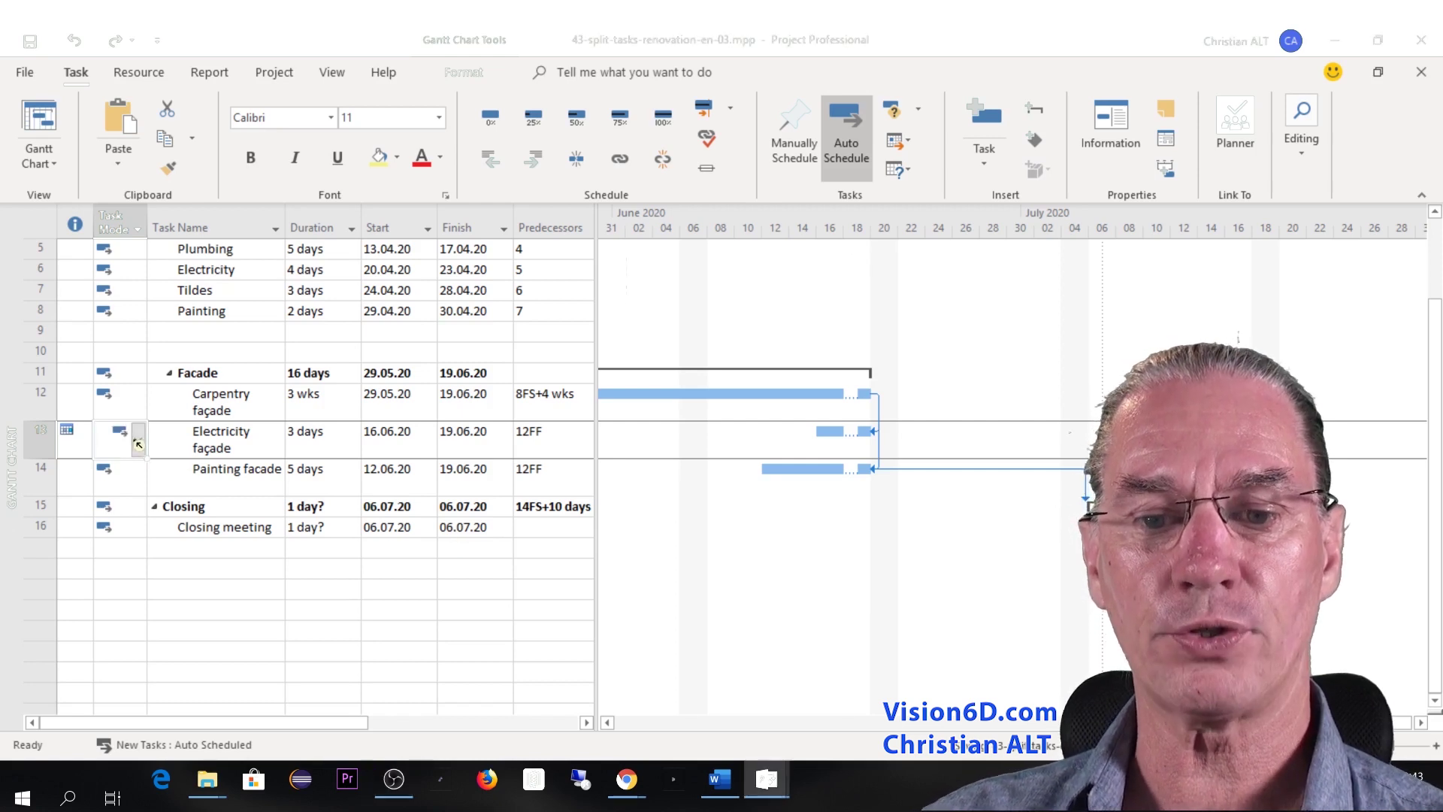
{"action": "left_click", "coordinate": [138, 446]}
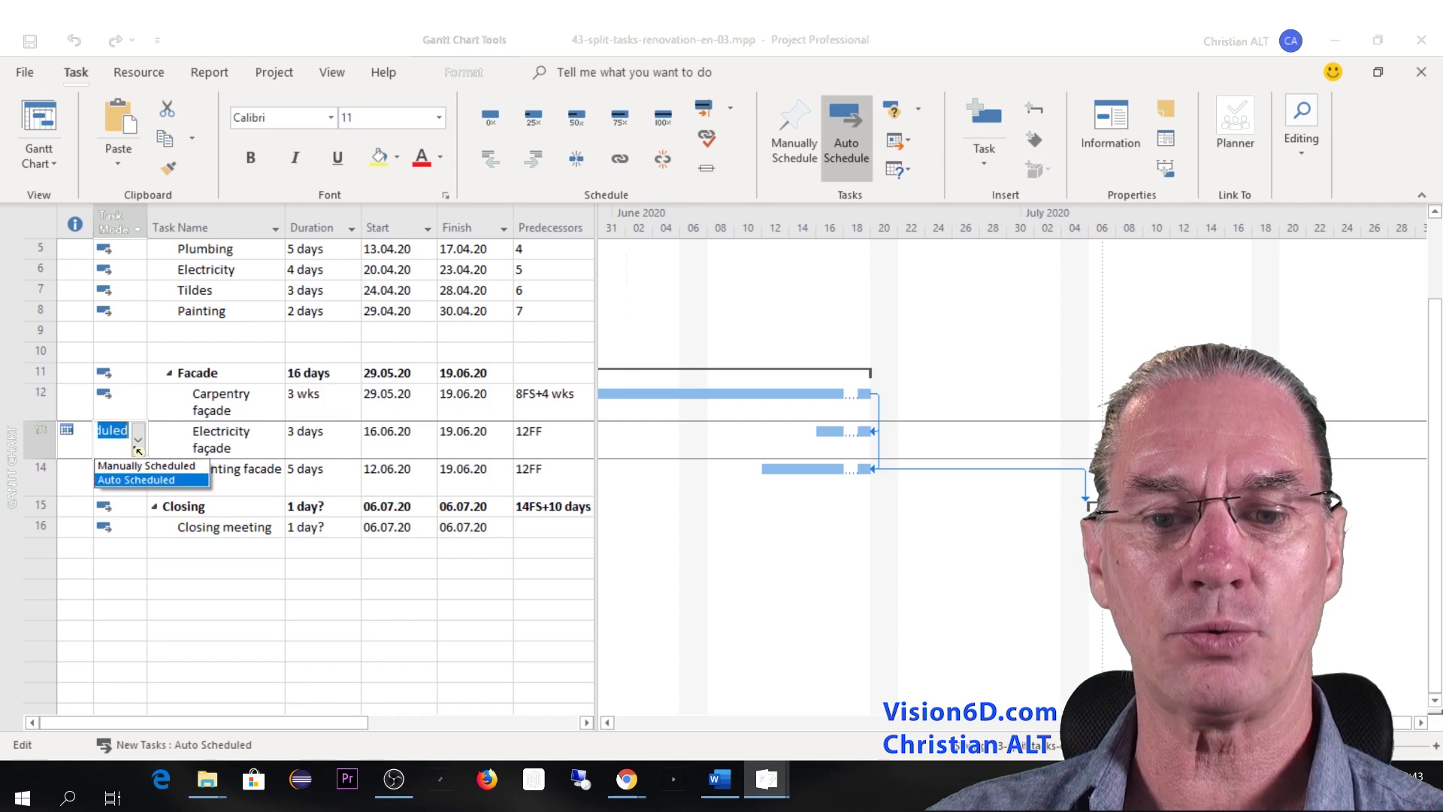
{"action": "left_click", "coordinate": [147, 466]}
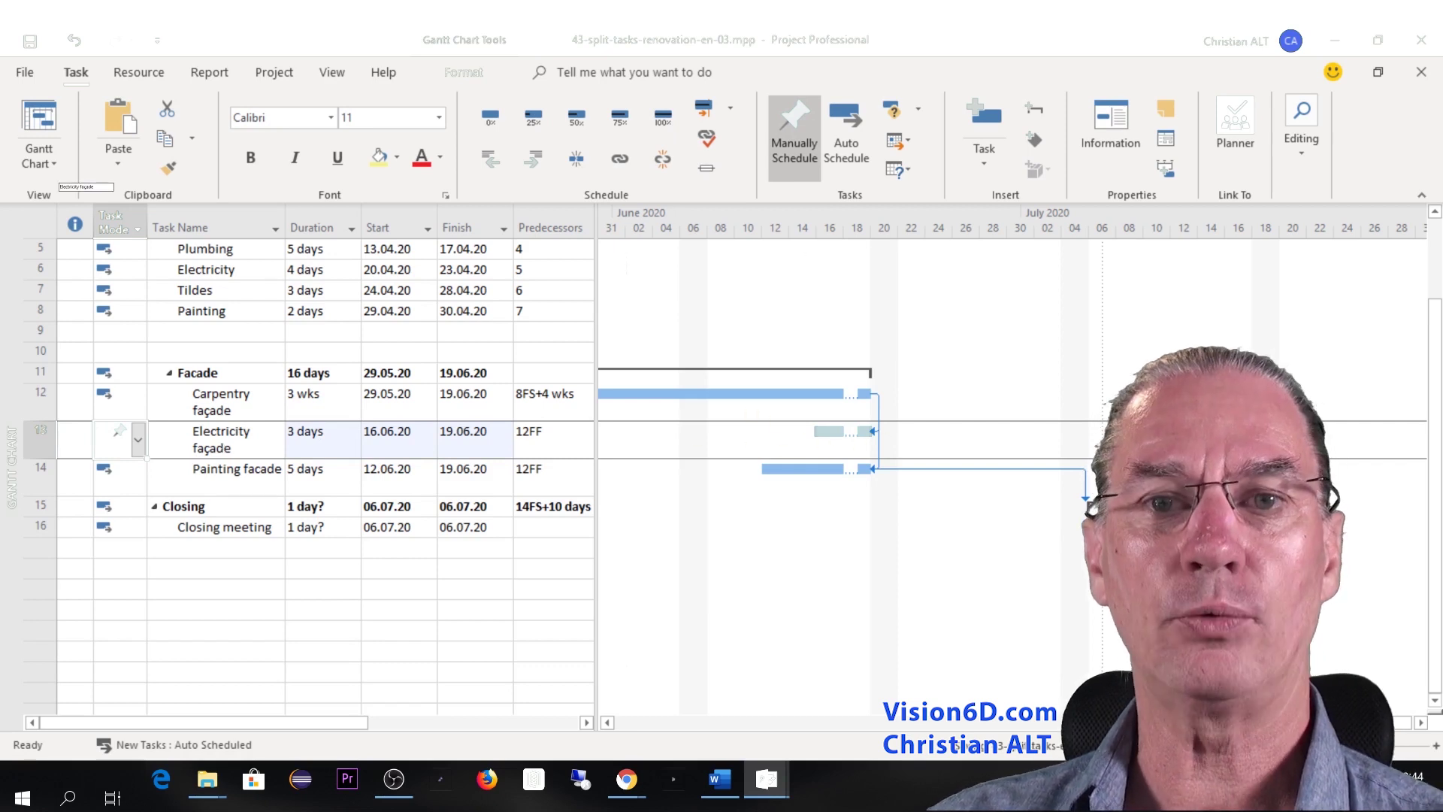
Change Electricity façade's start date to 14.06.20 in Task Information
{"action": "right_click", "coordinate": [227, 447]}
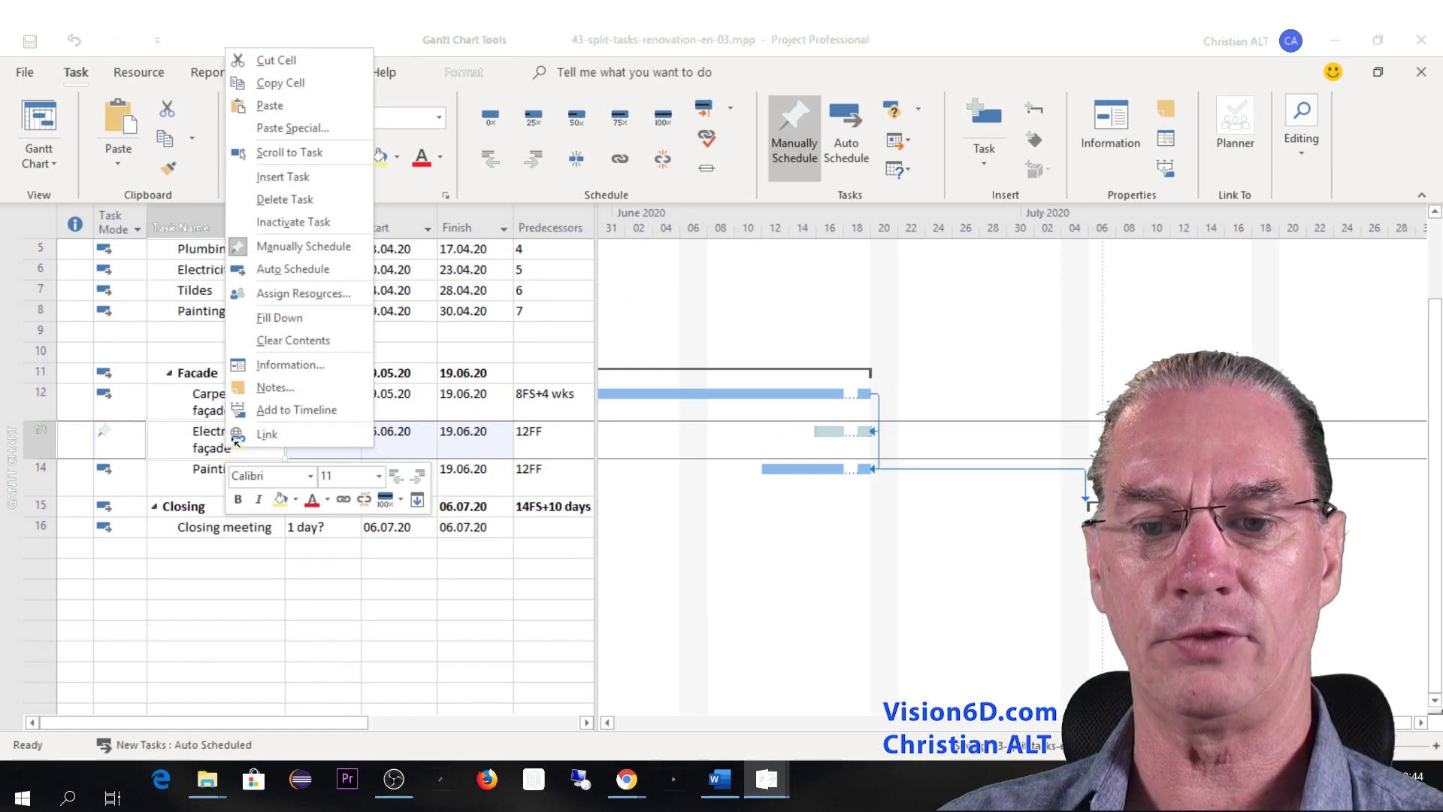
{"action": "left_click", "coordinate": [290, 364]}
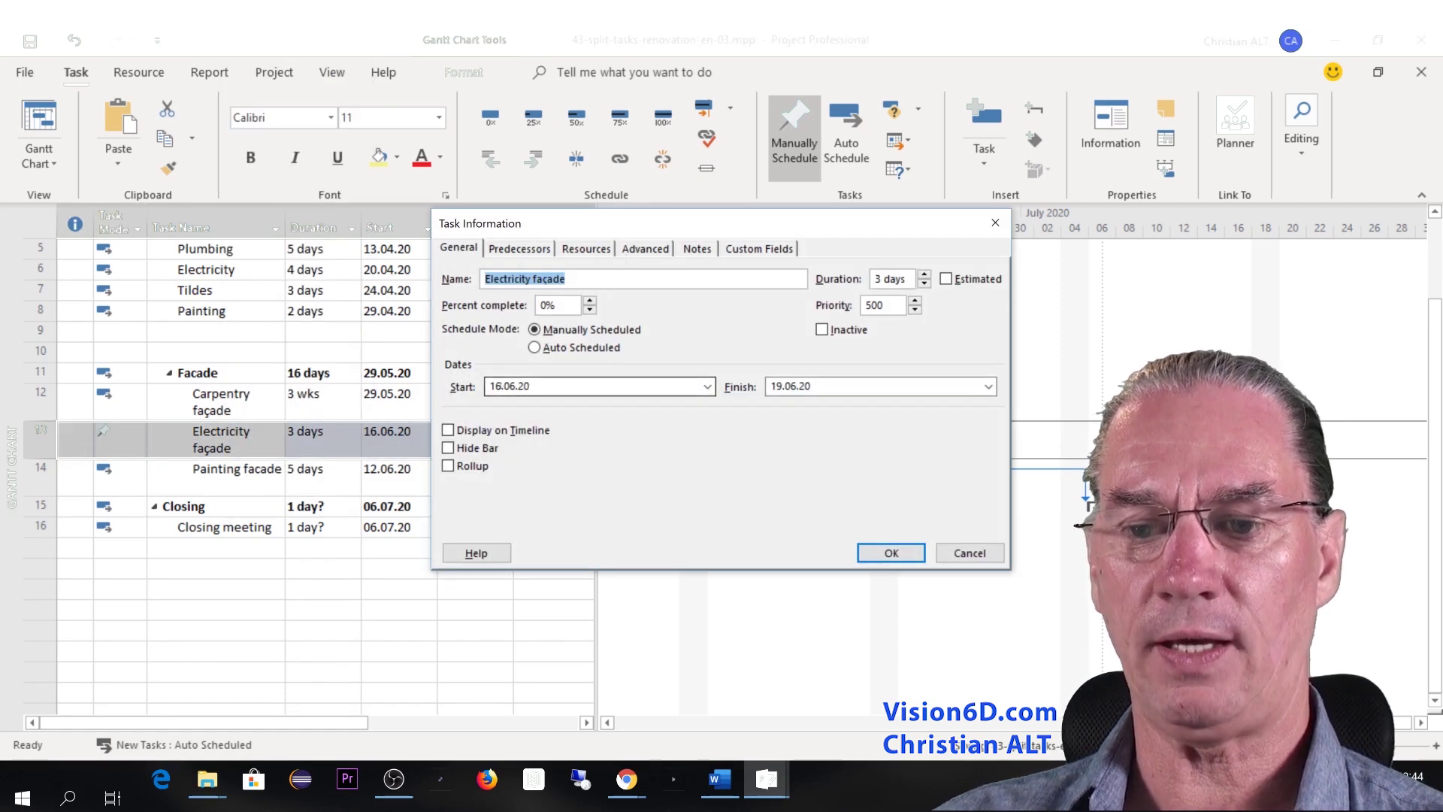
{"action": "left_click", "coordinate": [501, 386]}
{"action": "left_click", "coordinate": [501, 386]}
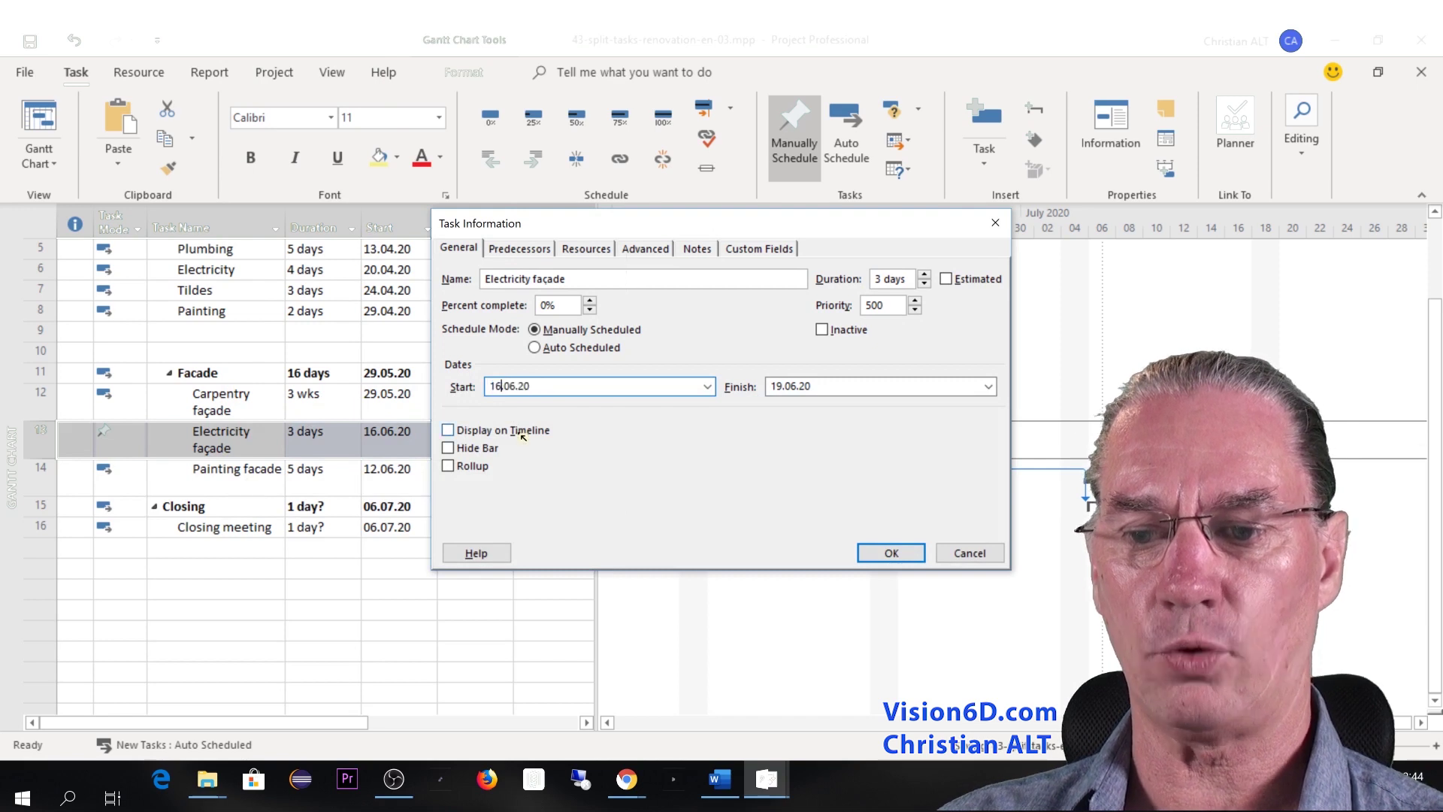
{"action": "key", "text": "BackSpace"}
{"action": "type", "text": "4"}
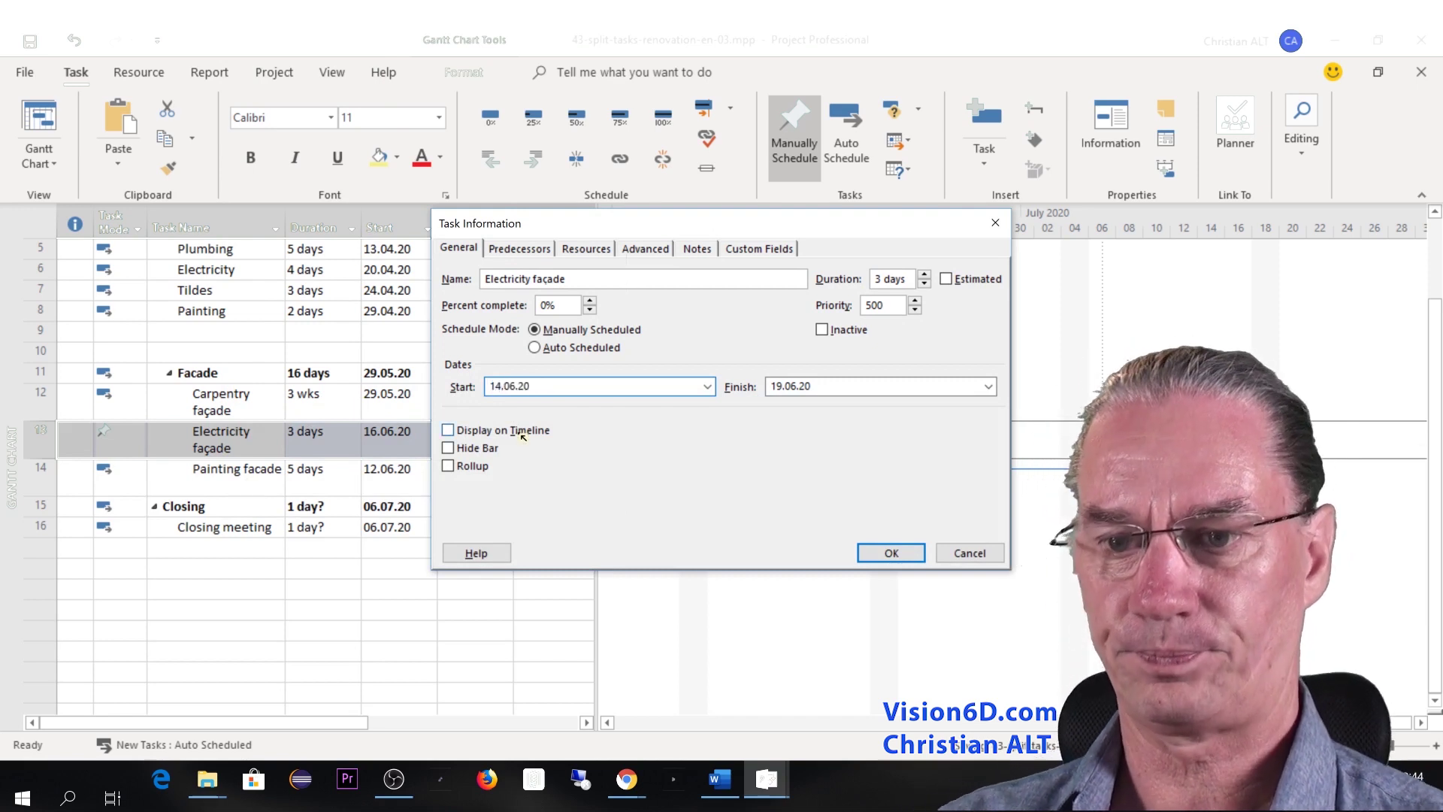
{"action": "left_click", "coordinate": [889, 553]}
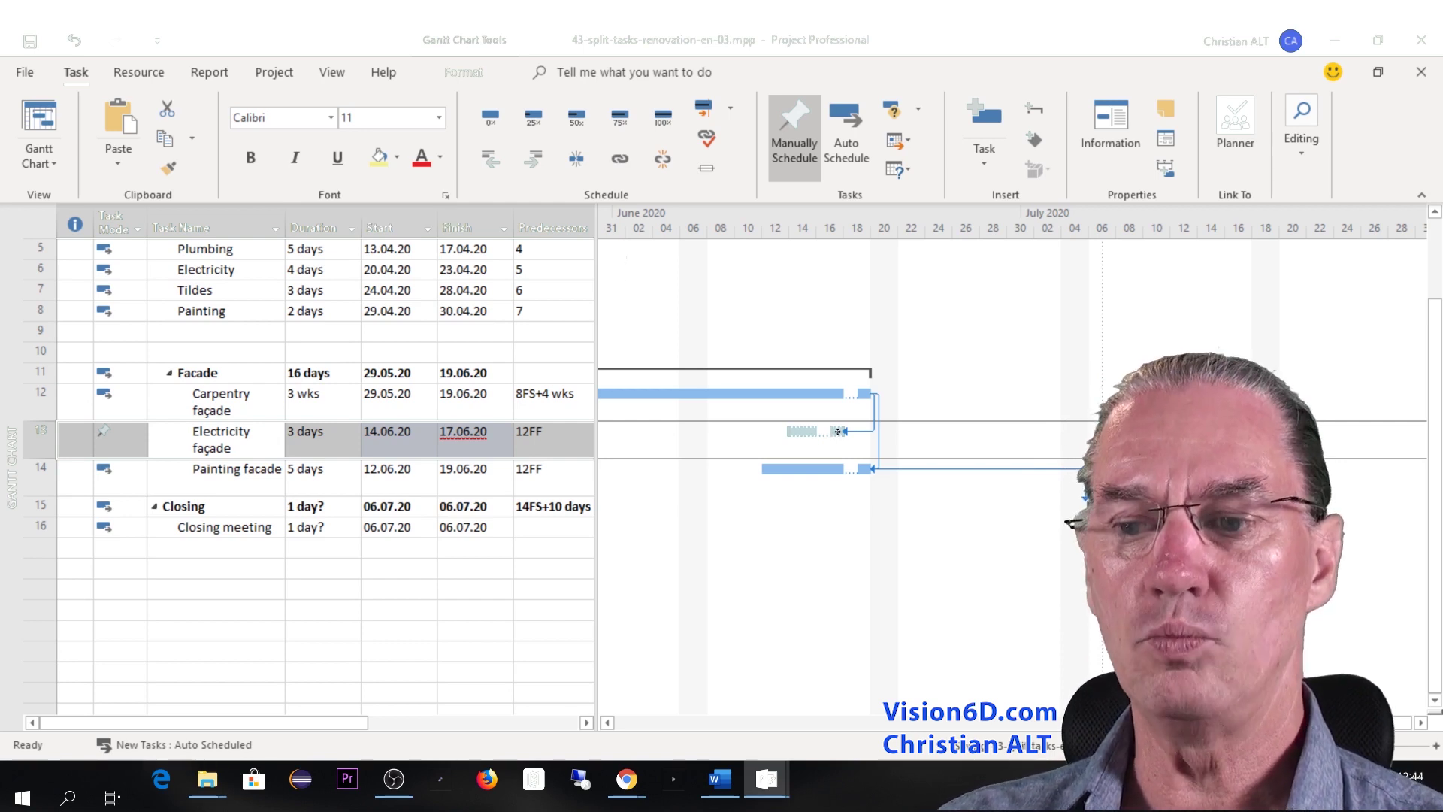
Drag Electricity façade's last piece left so it finishes 16.06.20, then select Carpentry façade
{"action": "left_click_drag", "start_coordinate": [838, 430], "coordinate": [823, 431]}
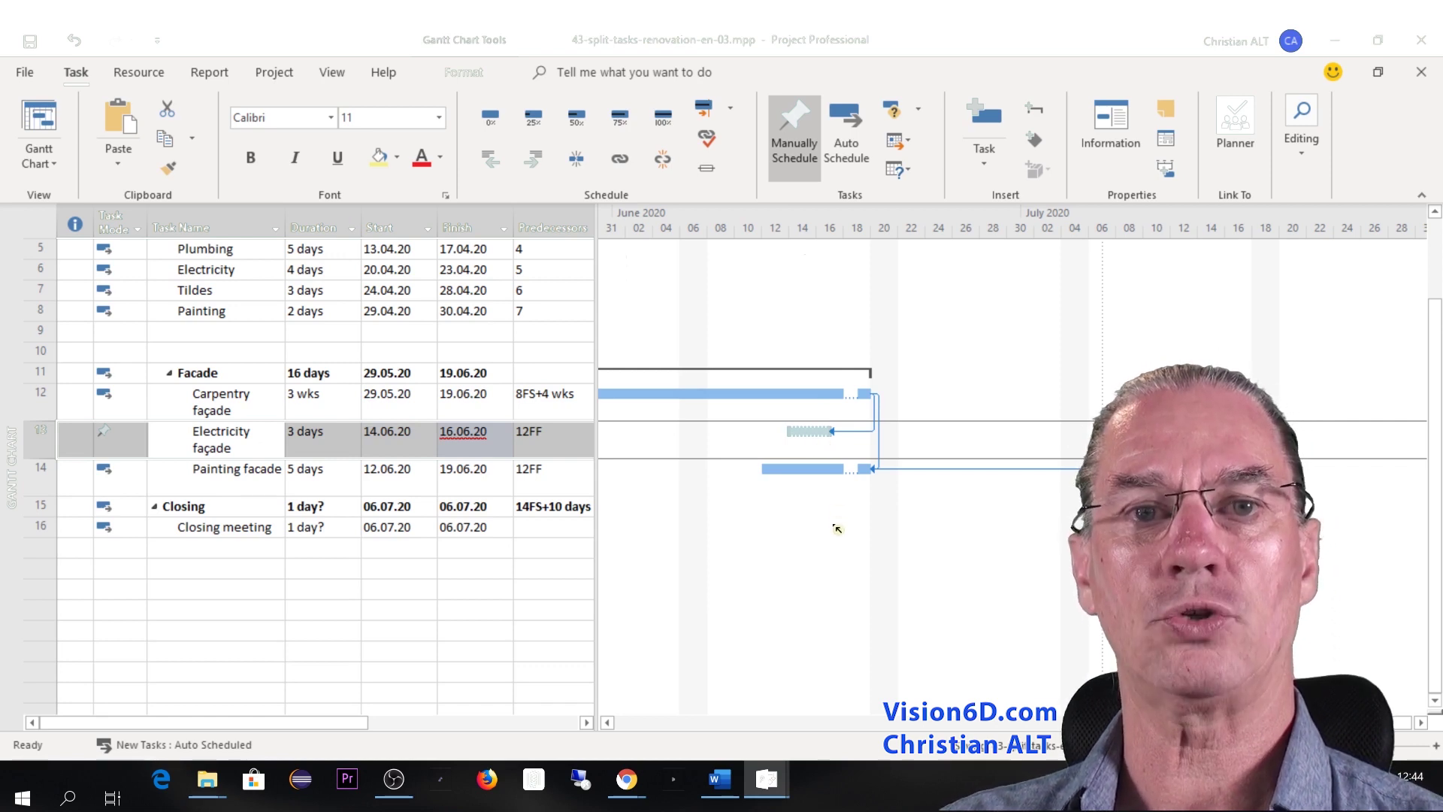
{"action": "key", "text": "Up"}
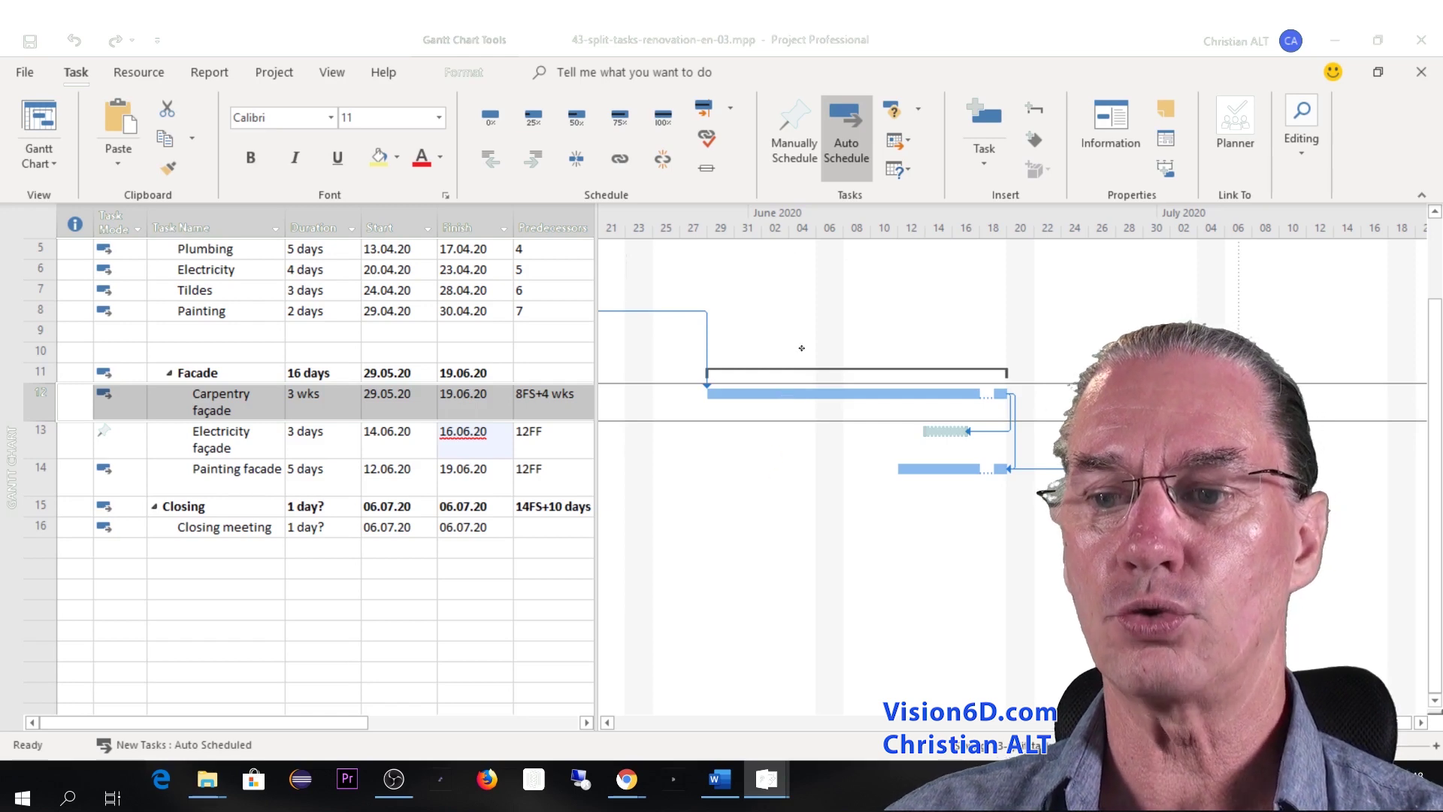
Add a second split early in June to Carpentry façade, pushing its finish to 22.06.20
{"action": "right_click", "coordinate": [796, 391]}
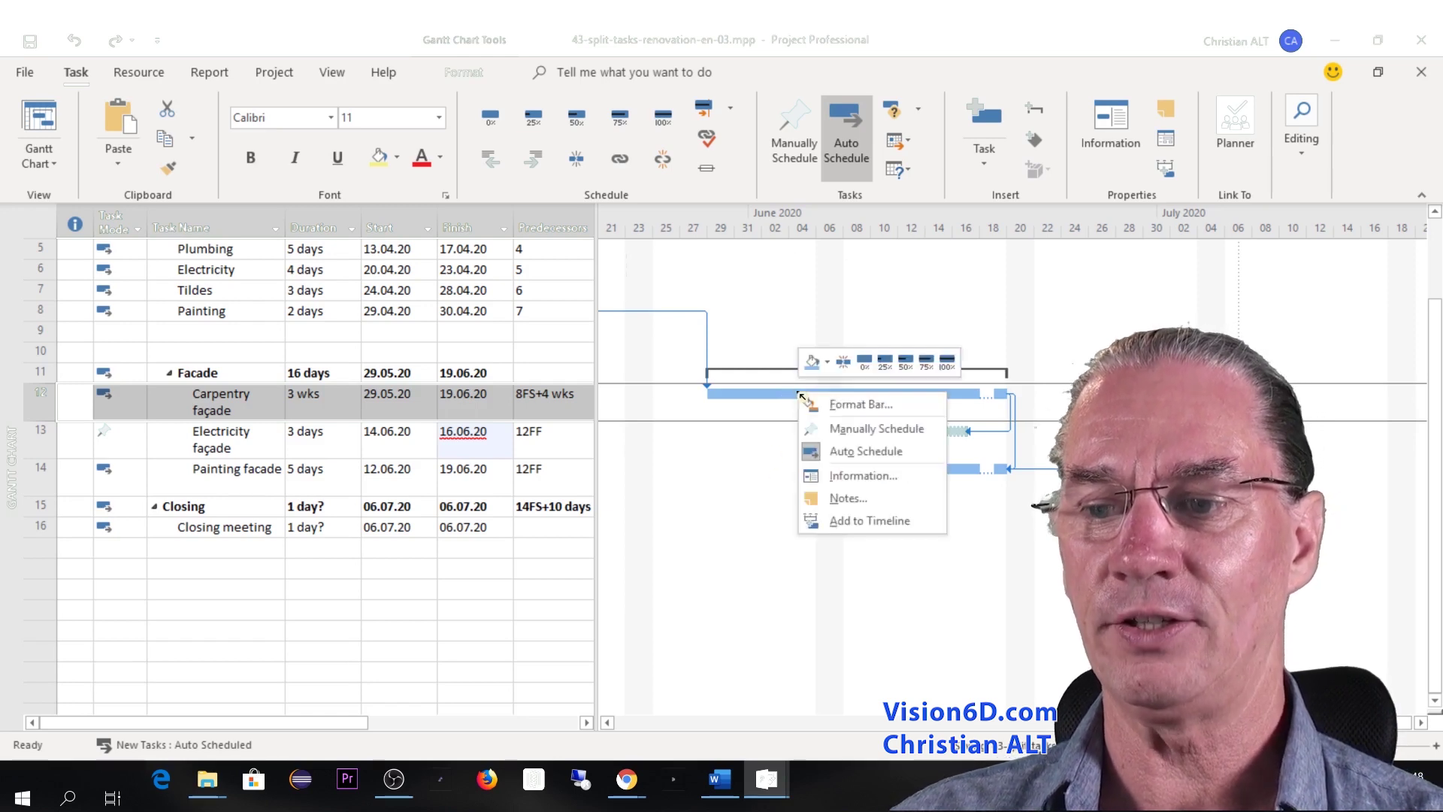
{"action": "left_click", "coordinate": [844, 363]}
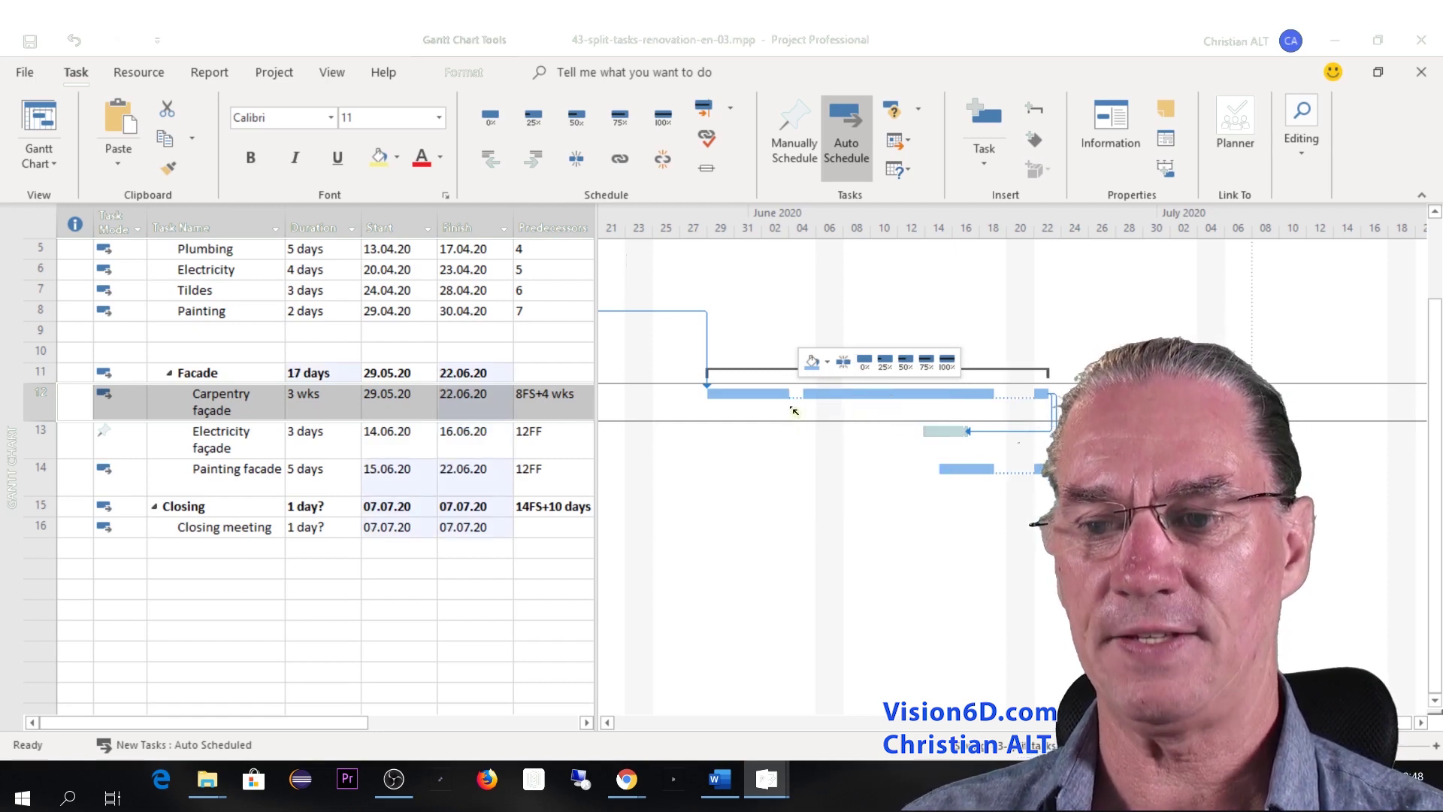
{"action": "mouse_move", "coordinate": [767, 394]}
{"action": "left_mouse_down"}
{"action": "mouse_move", "coordinate": [727, 401]}
{"action": "mouse_move", "coordinate": [768, 391]}
{"action": "left_mouse_up"}
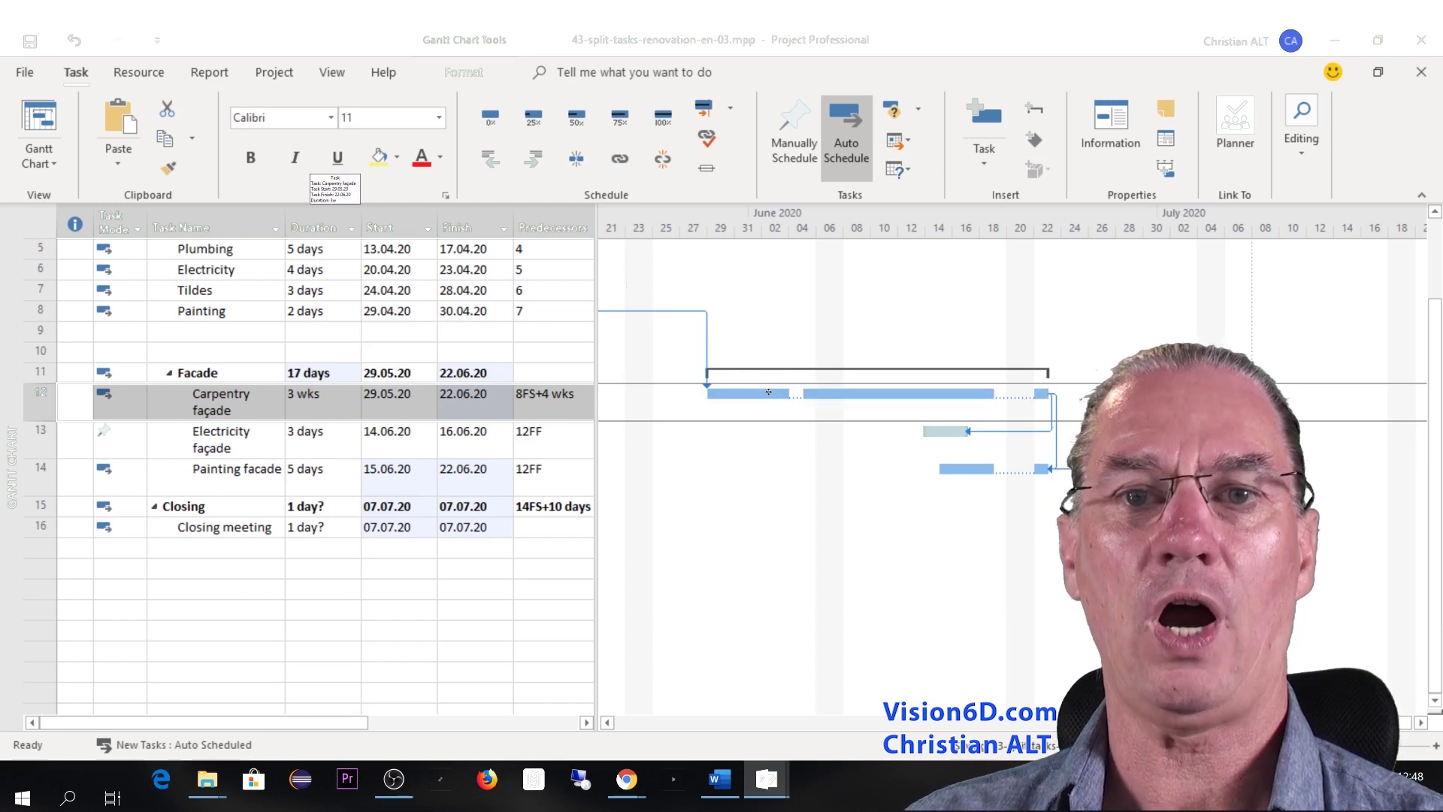